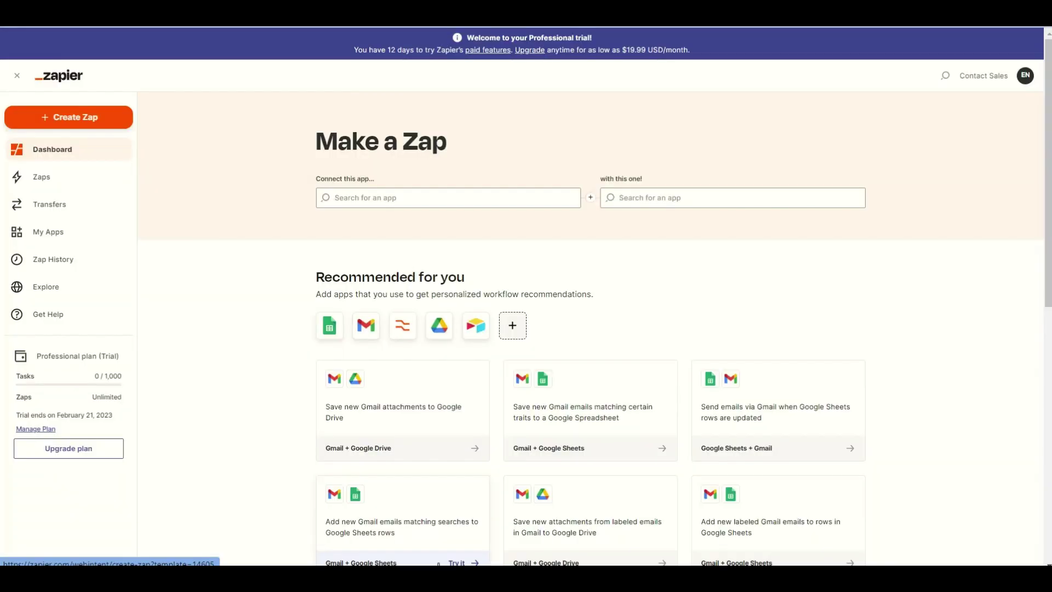
- Create a new Zap with Google Drive as the trigger app and New File in Folder as its event
{"action": "left_click", "coordinate": [75, 119]}
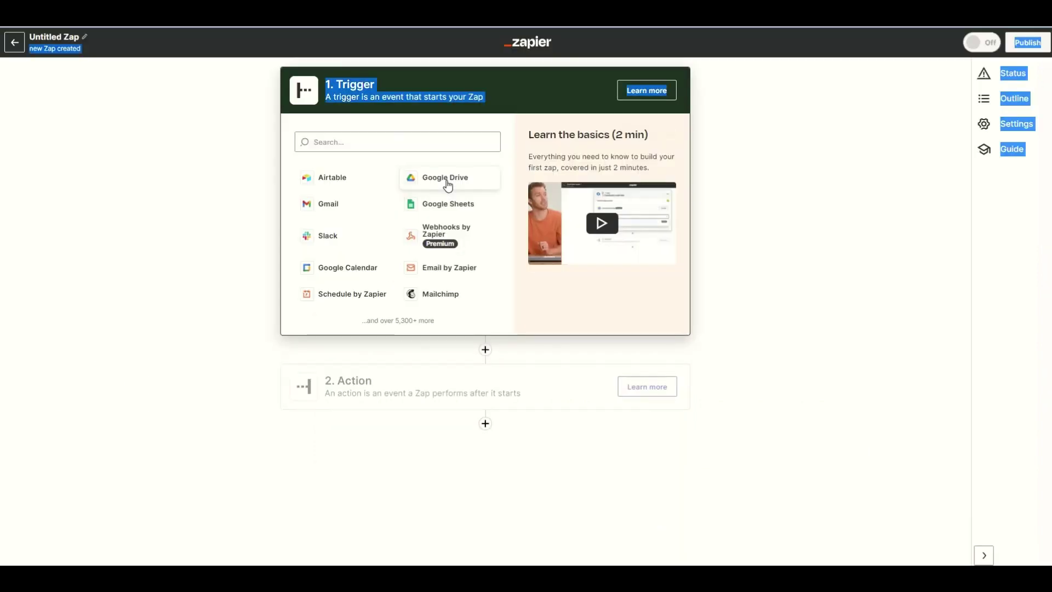
{"action": "left_click", "coordinate": [448, 183]}
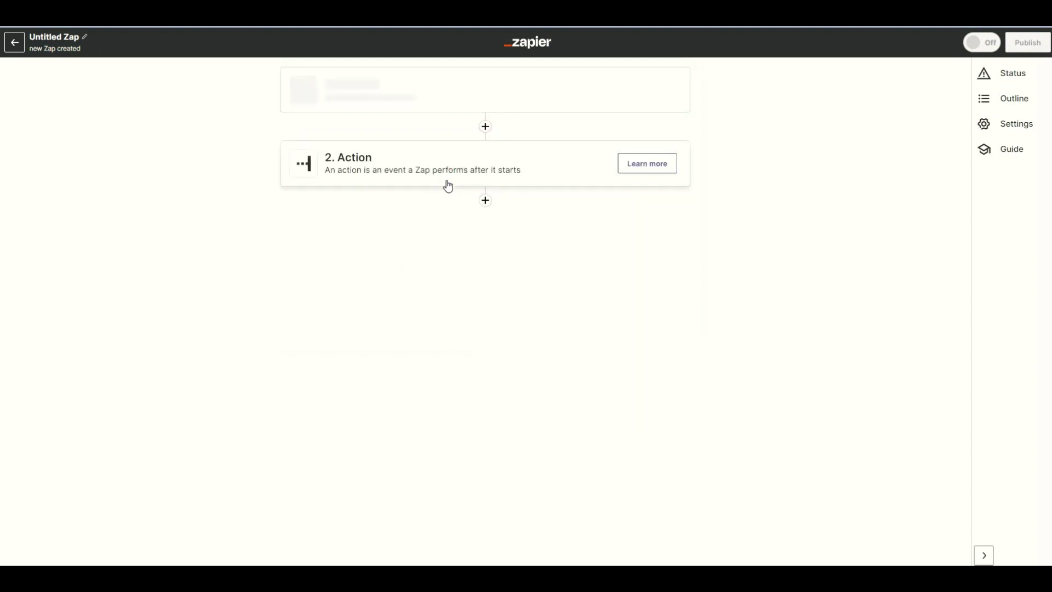
{"action": "left_click", "coordinate": [311, 215]}
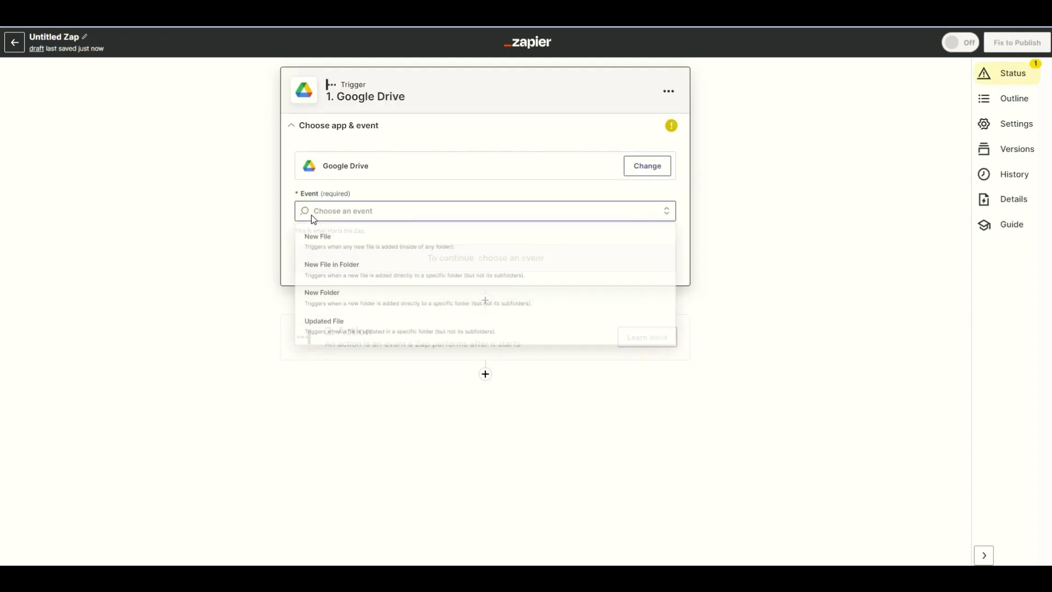
{"action": "left_click", "coordinate": [332, 270]}
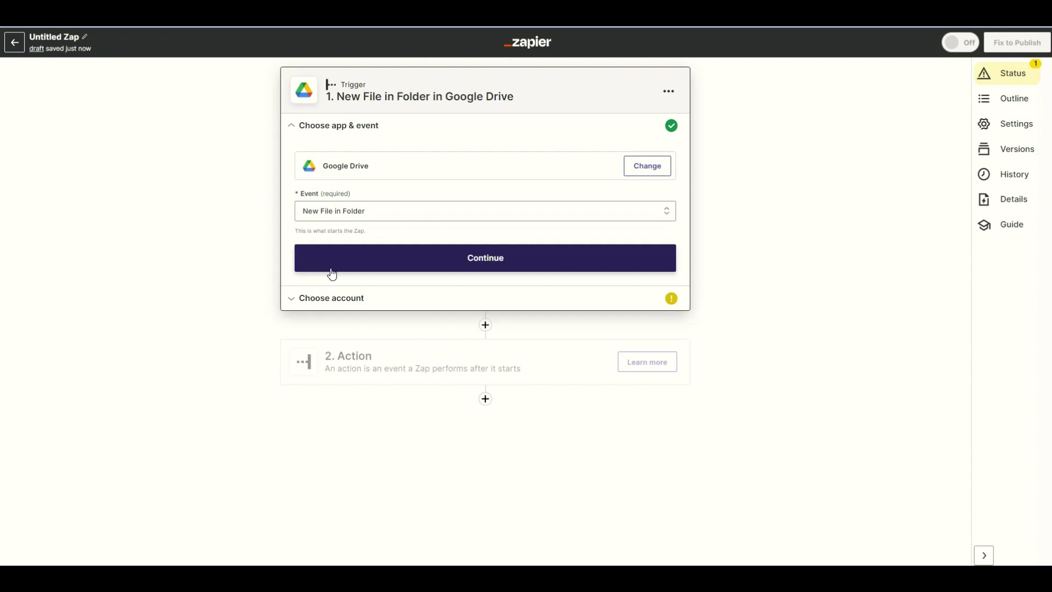
{"action": "left_click", "coordinate": [332, 270]}
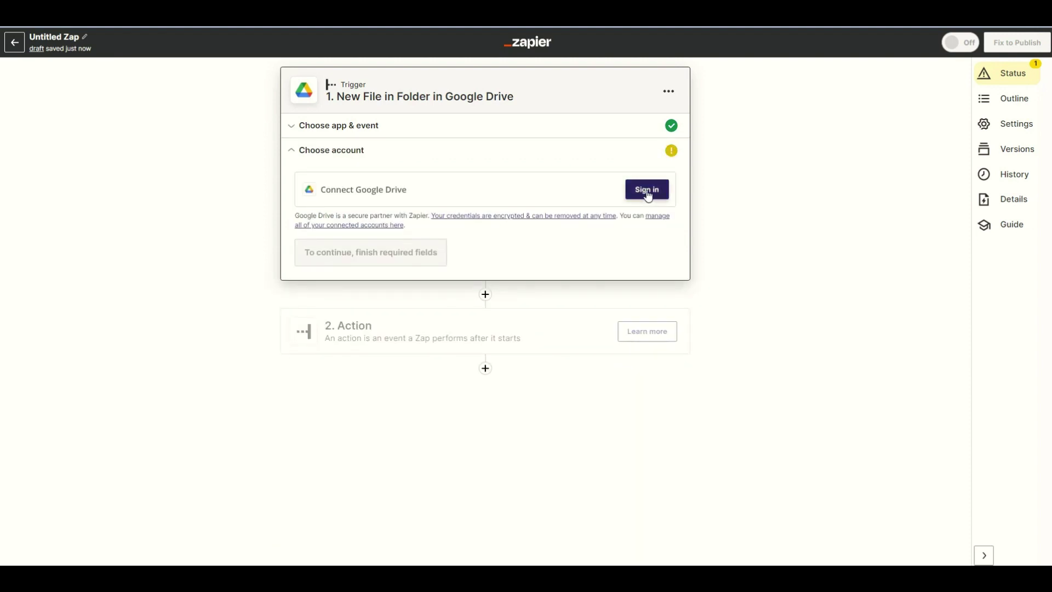
- Connect the Google Drive account and set the trigger to watch My Folder in My Google Drive
{"action": "left_click", "coordinate": [648, 193]}
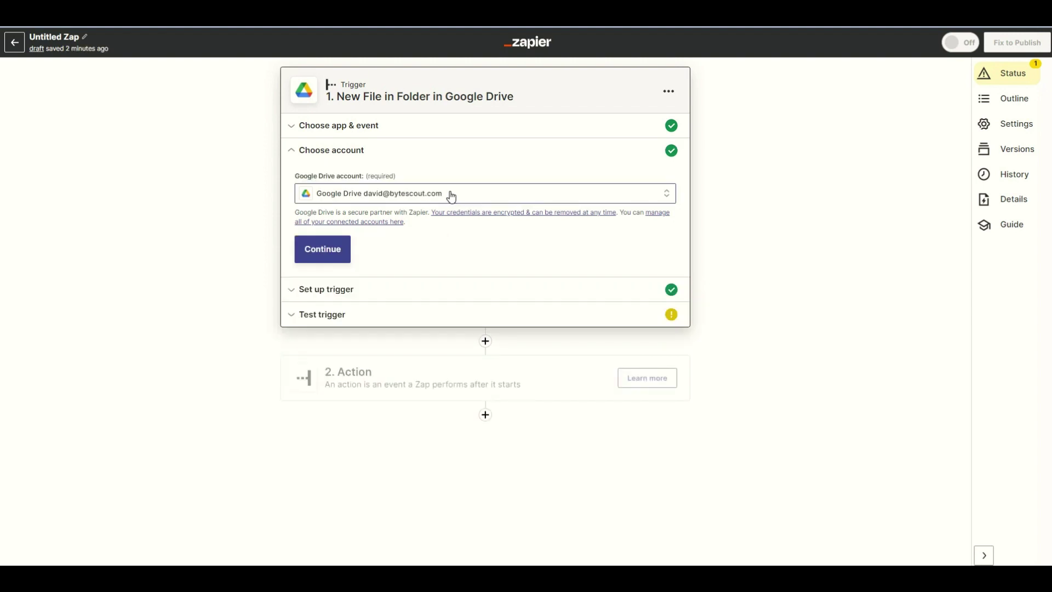
{"action": "left_click", "coordinate": [333, 250]}
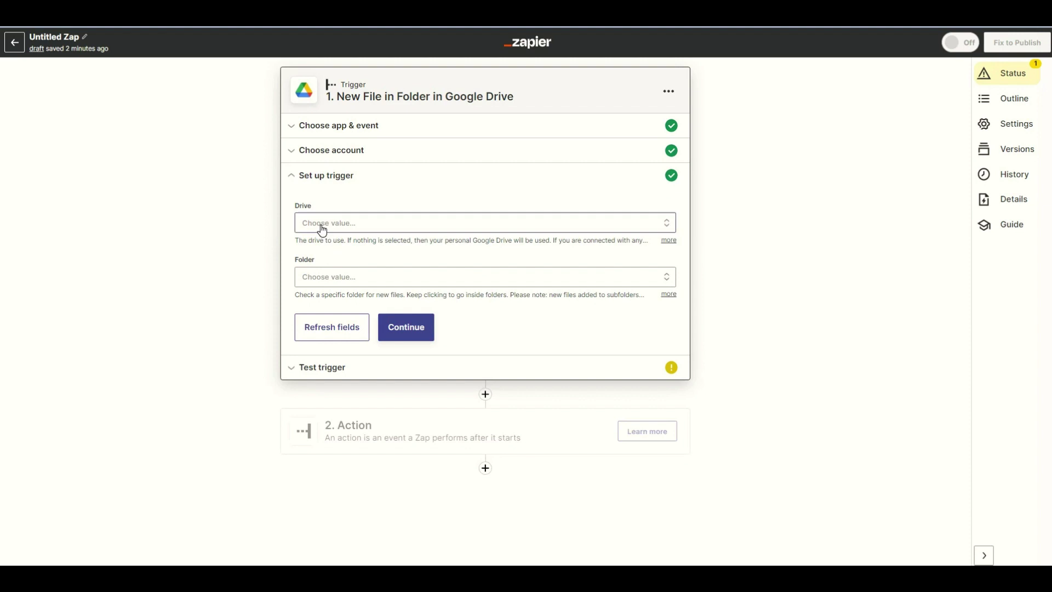
{"action": "left_click", "coordinate": [323, 229]}
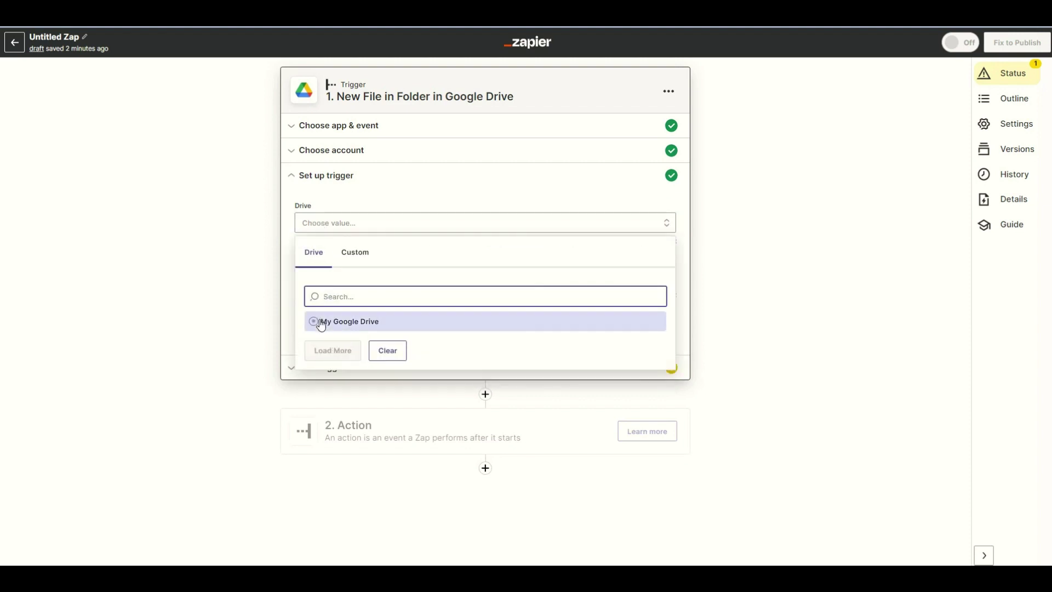
{"action": "left_click", "coordinate": [321, 321]}
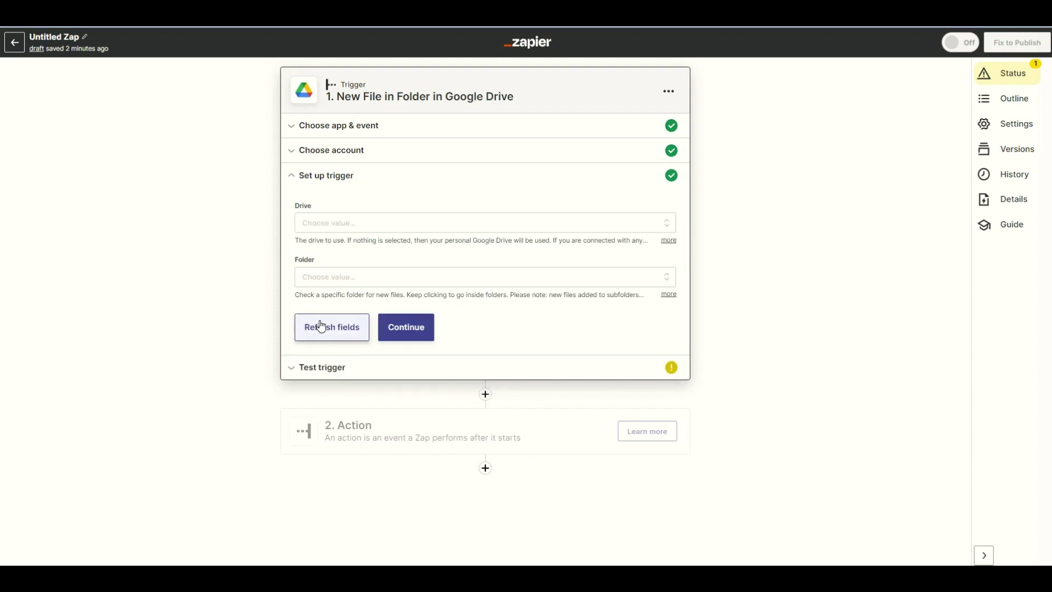
{"action": "left_click", "coordinate": [313, 278]}
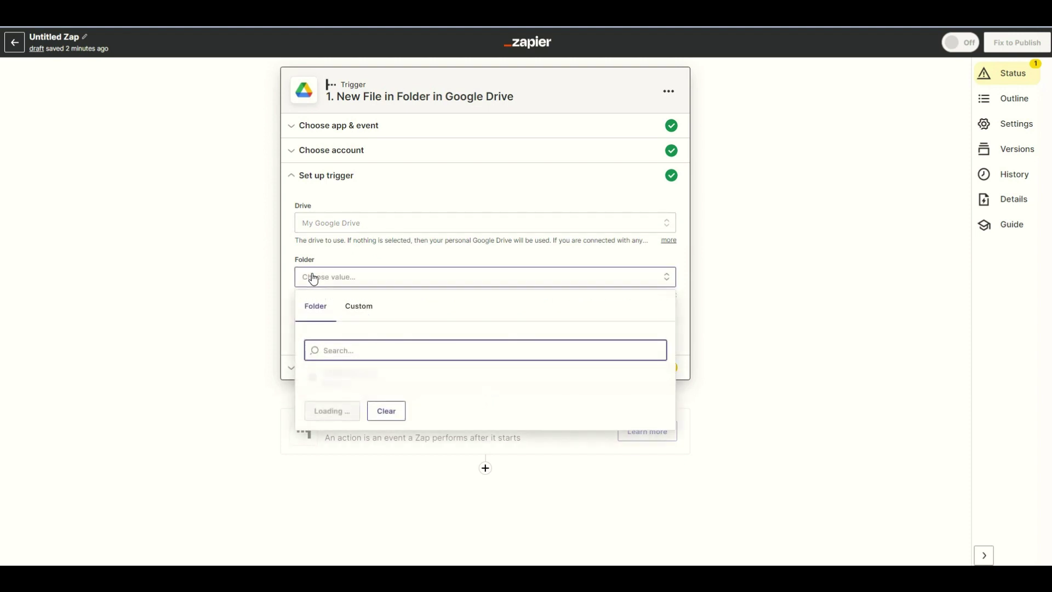
{"action": "type", "text": "my"}
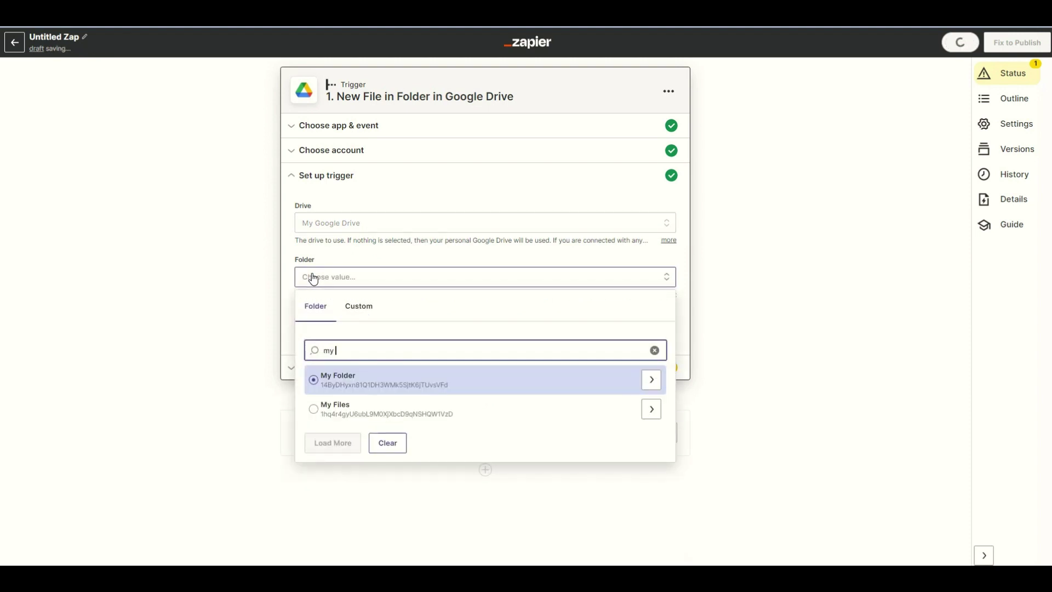
{"action": "left_click", "coordinate": [317, 383]}
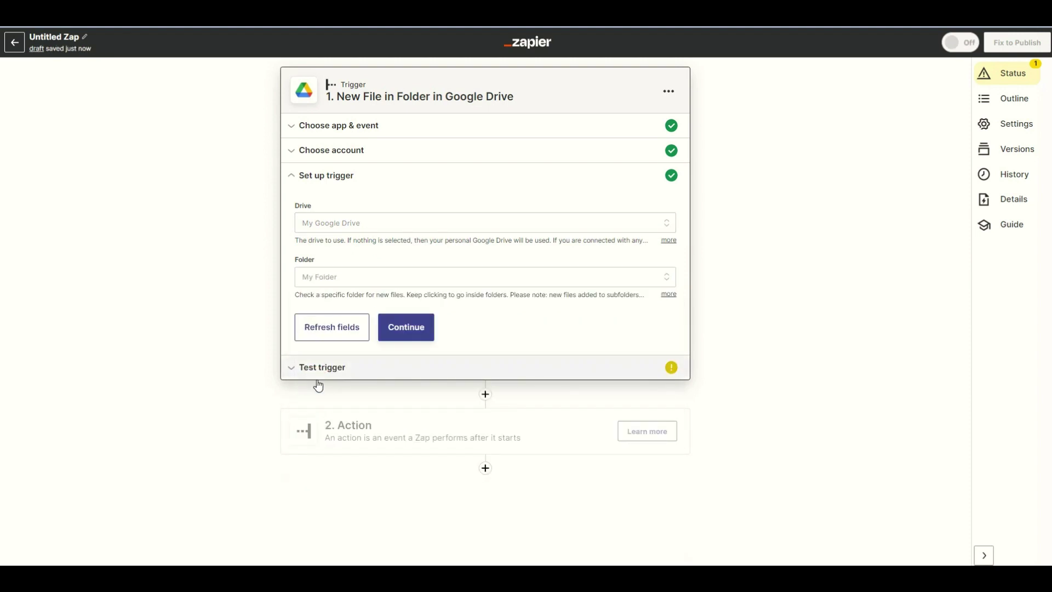
{"action": "left_click", "coordinate": [414, 331]}
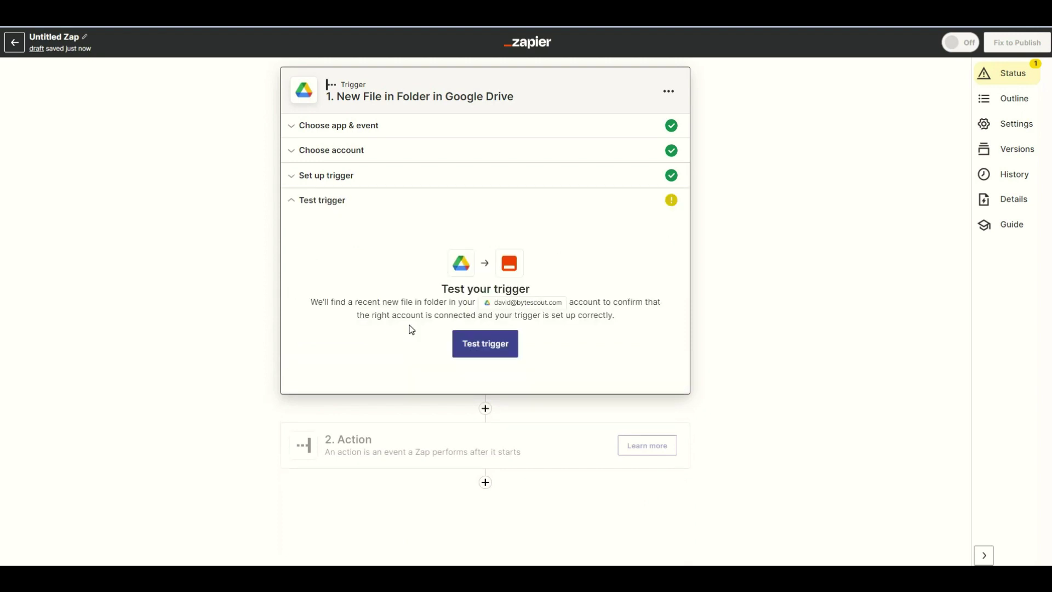
- Test the Google Drive trigger and look through the sample file's data before continuing to the action
{"action": "left_click", "coordinate": [487, 345]}
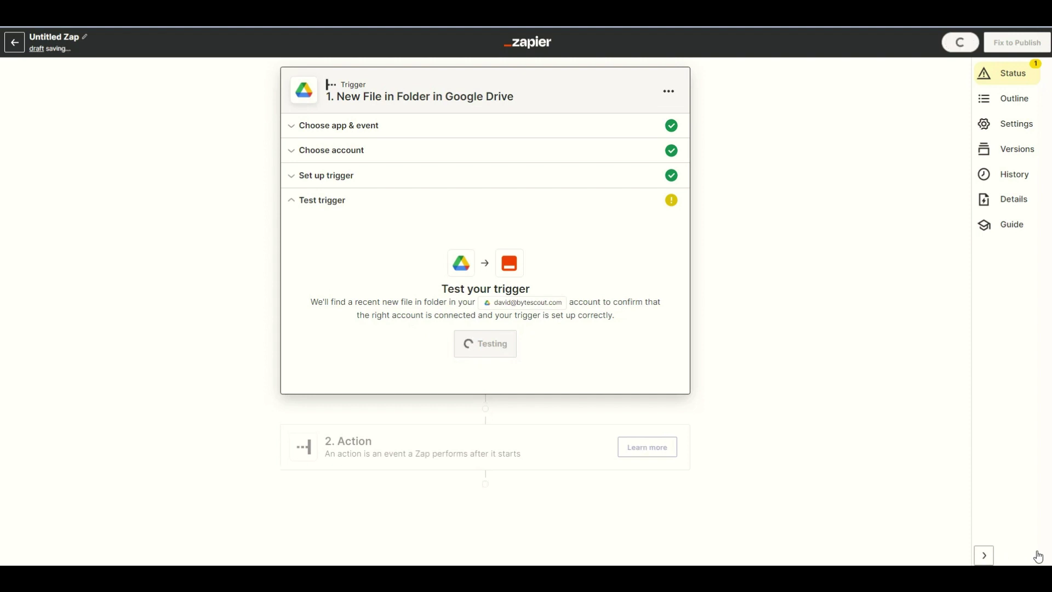
{"action": "left_click_drag", "start_coordinate": [657, 328], "coordinate": [659, 449]}
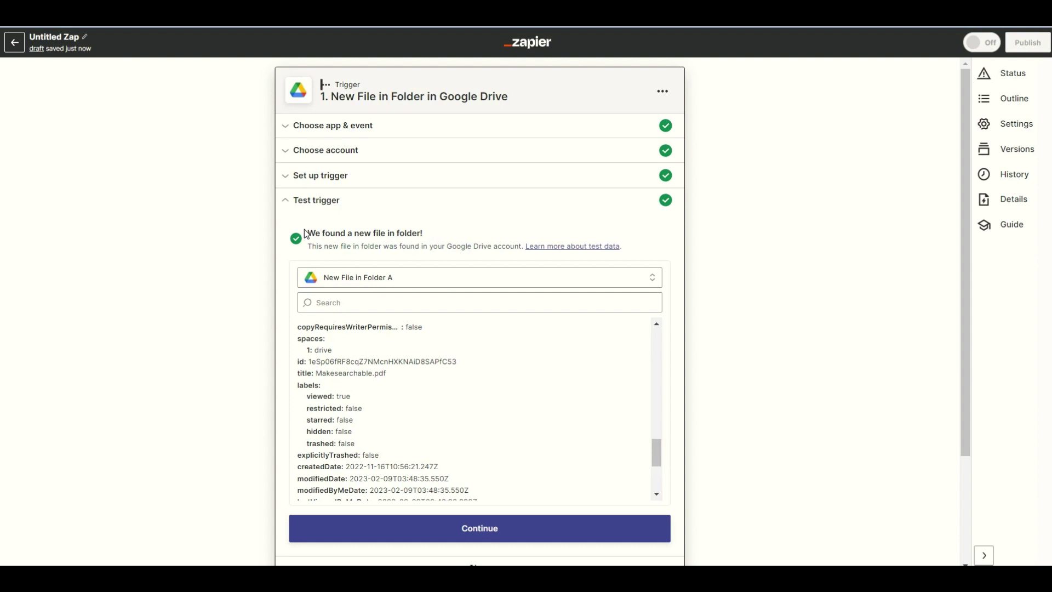
{"action": "left_click", "coordinate": [491, 529]}
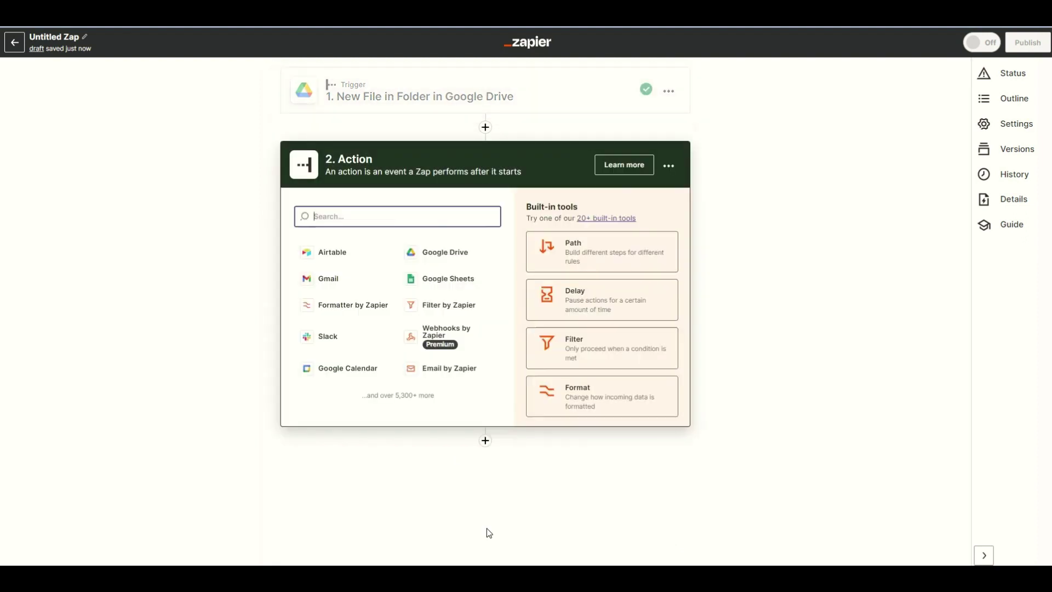
- Set PDF.co as the action app with Custom API Call as its event
{"action": "type", "text": "pdf"}
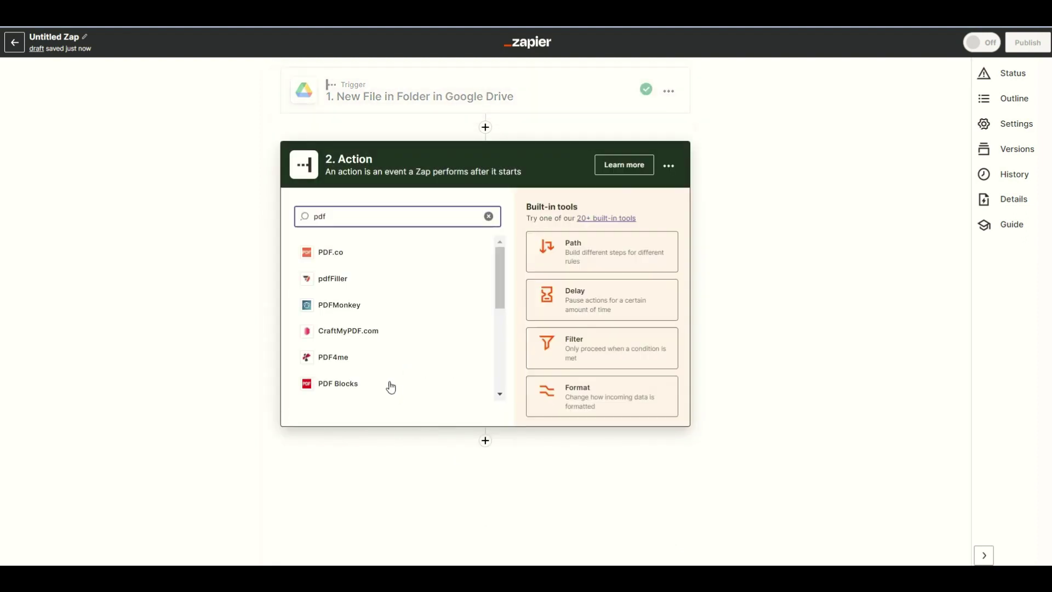
{"action": "left_click", "coordinate": [330, 253]}
{"action": "left_click", "coordinate": [328, 285]}
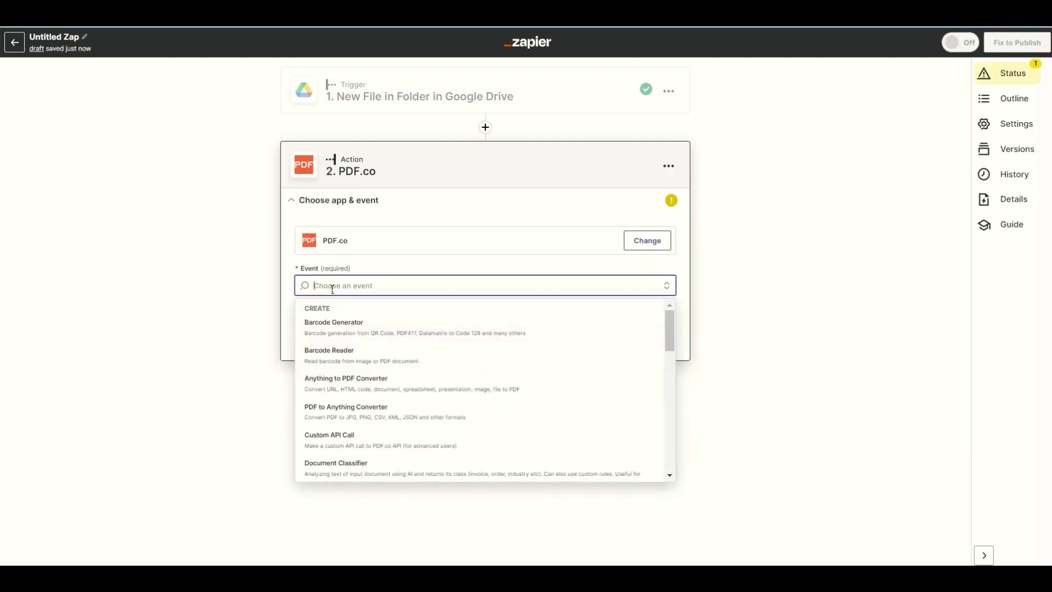
{"action": "left_click", "coordinate": [336, 438]}
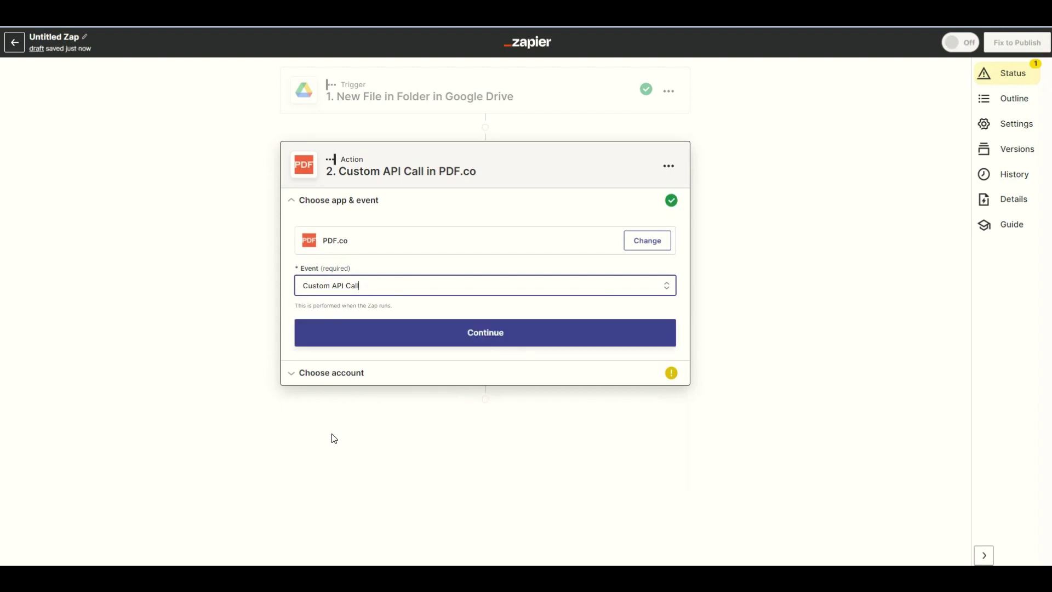
{"action": "left_click", "coordinate": [485, 334]}
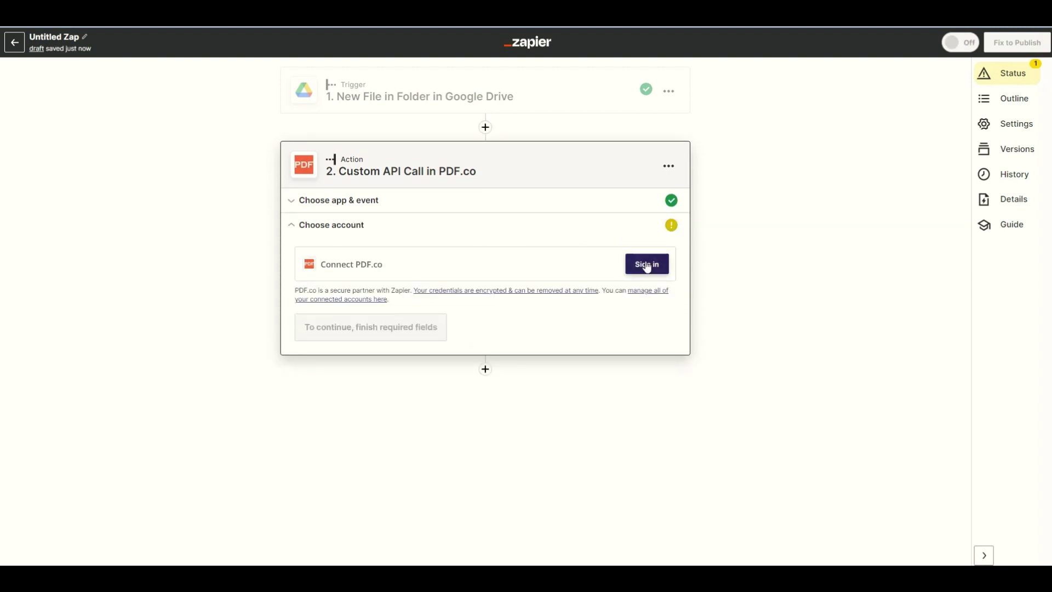
- Connect the PDF.co account to the action, looking up the API key in the PDF.co dashboard
{"action": "left_click", "coordinate": [647, 266]}
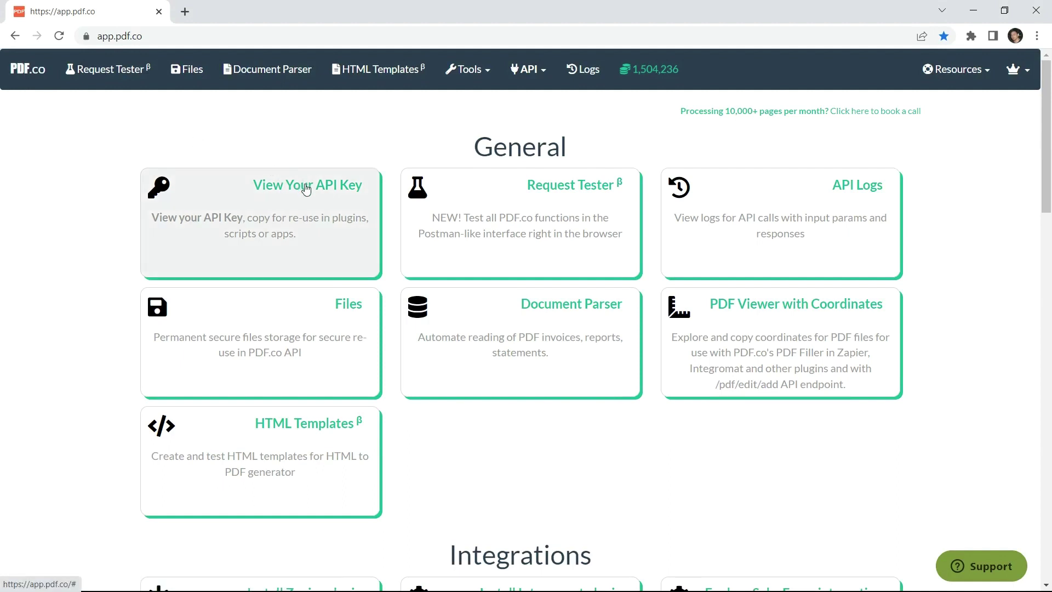
{"action": "left_click", "coordinate": [305, 189]}
{"action": "left_click", "coordinate": [375, 197]}
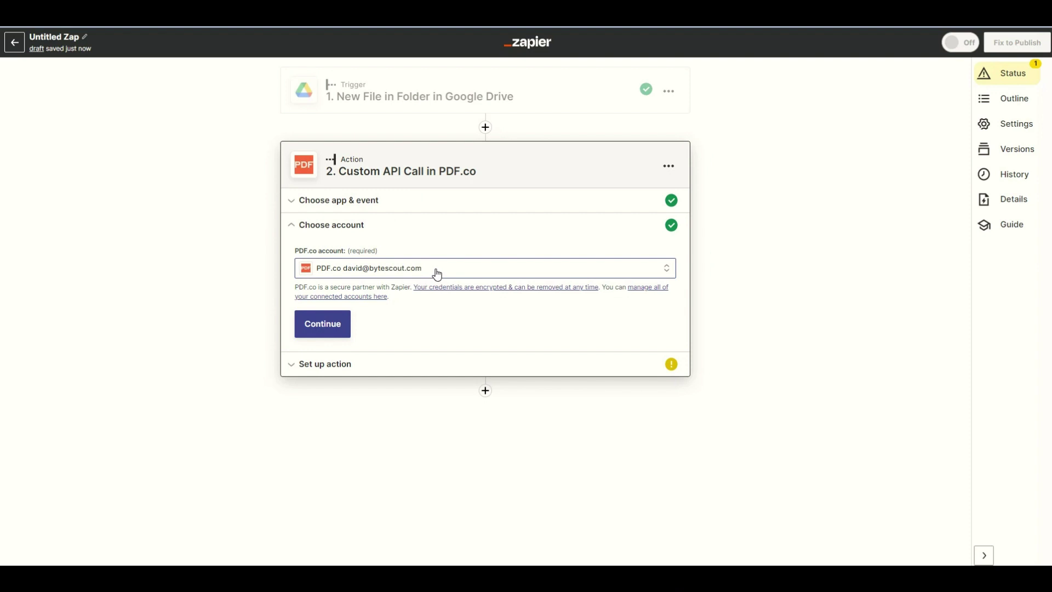
{"action": "left_click", "coordinate": [337, 324]}
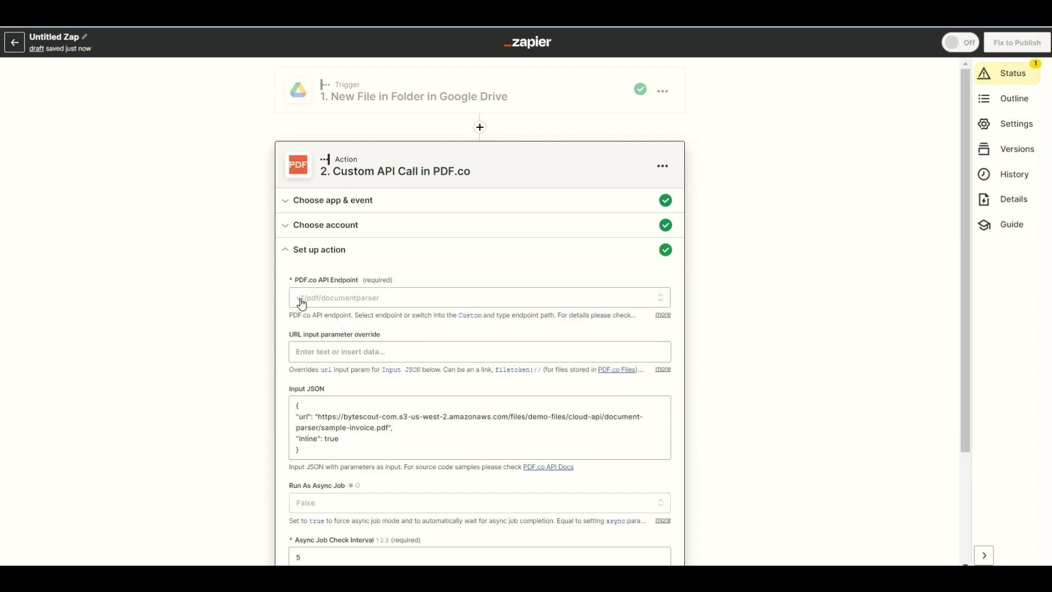
- Set the PDF.co API endpoint to v1/pdf/makesearchable
{"action": "left_click", "coordinate": [300, 300]}
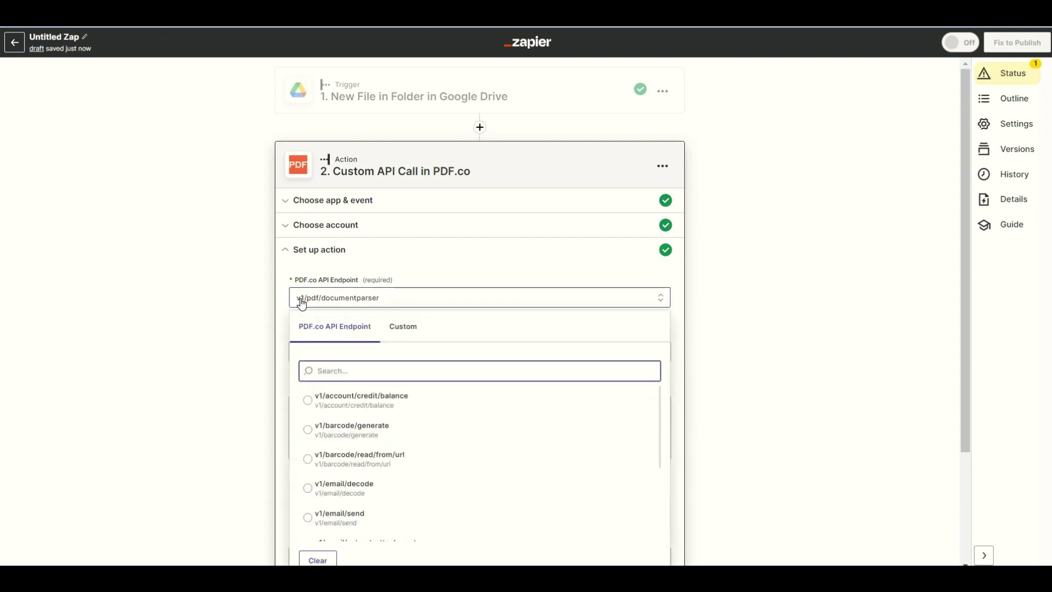
{"action": "type", "text": "make"}
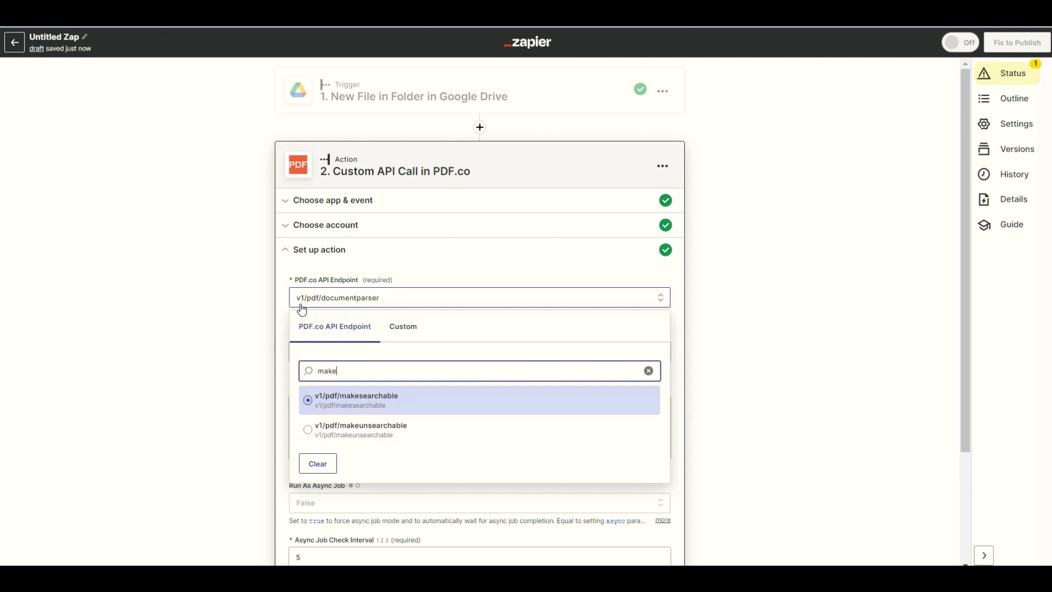
{"action": "left_click", "coordinate": [315, 407]}
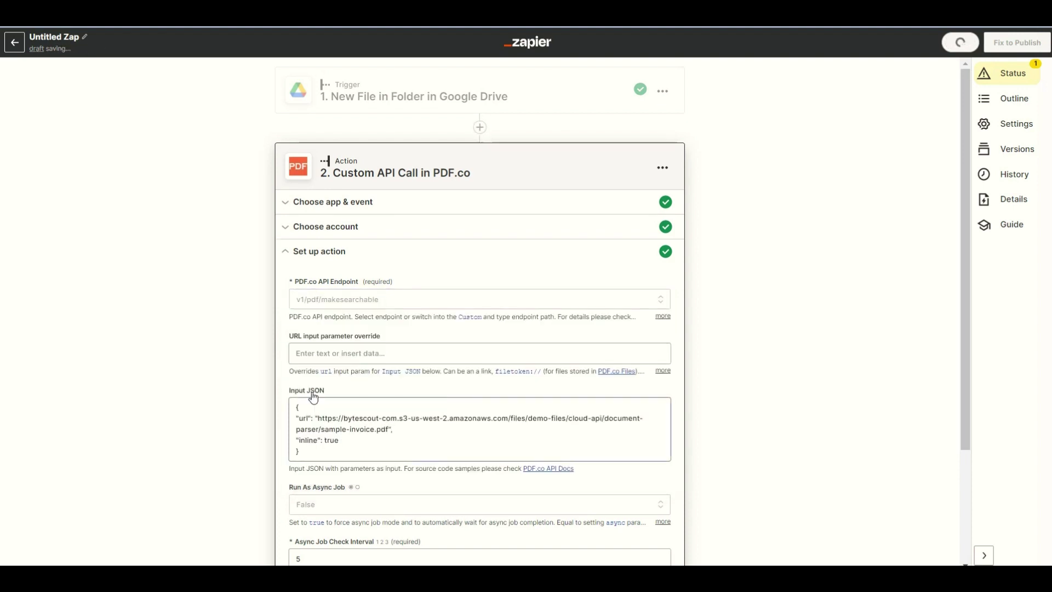
- Map the URL input parameter override to the Web Content Link of the Google Drive trigger
{"action": "left_click", "coordinate": [299, 353]}
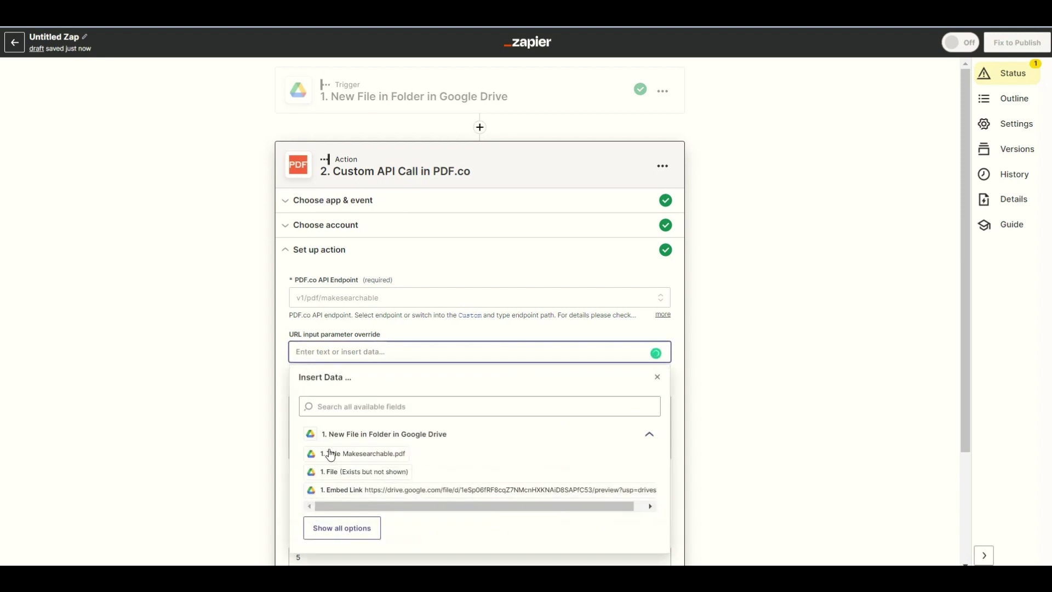
{"action": "left_click", "coordinate": [342, 528]}
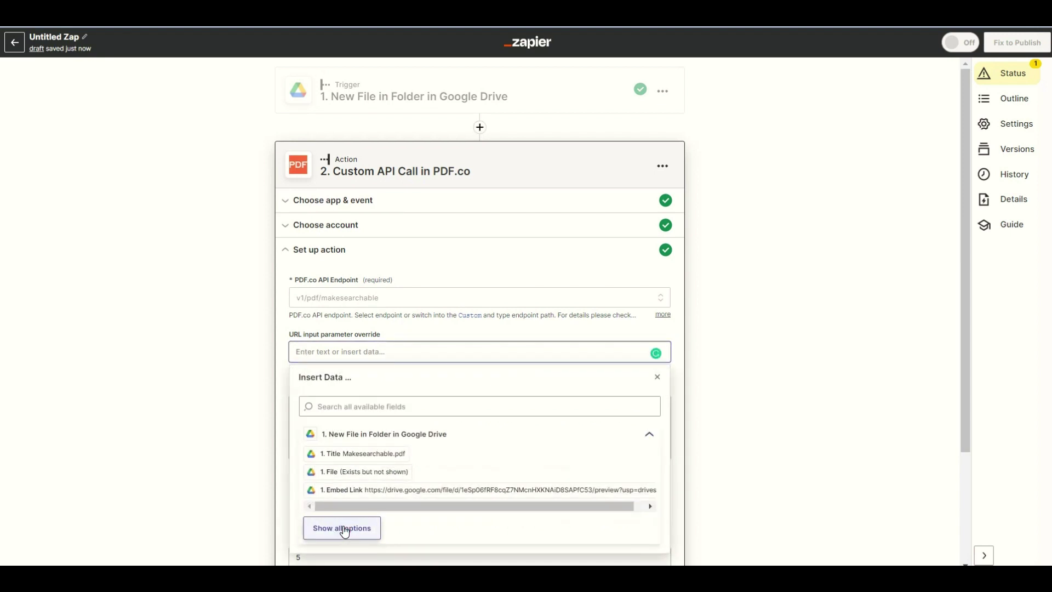
{"action": "scroll", "coordinate": [344, 531], "scroll_direction": "down", "scroll_amount": 2}
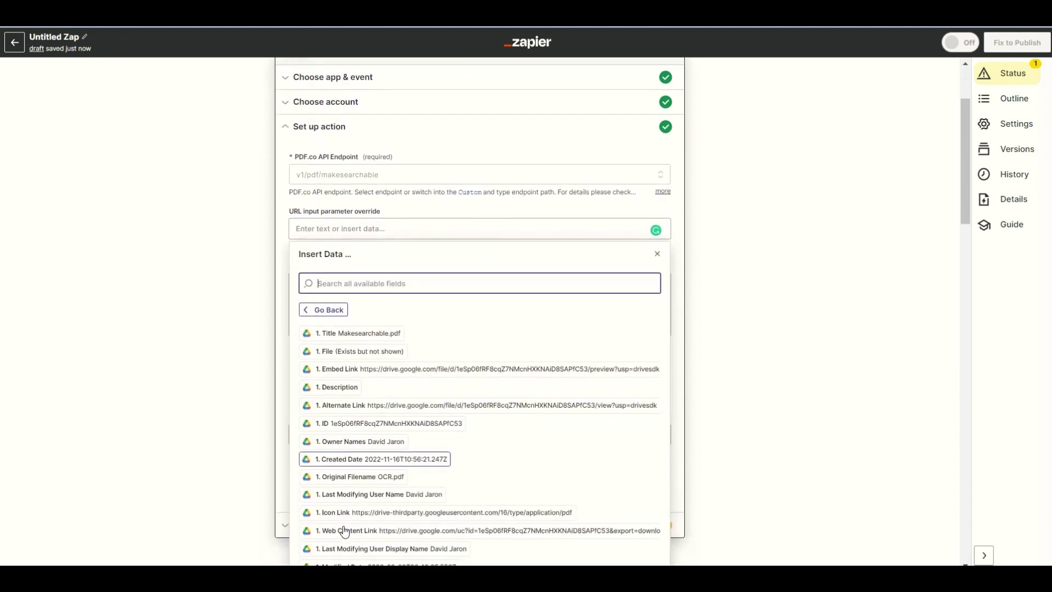
{"action": "left_click", "coordinate": [344, 522]}
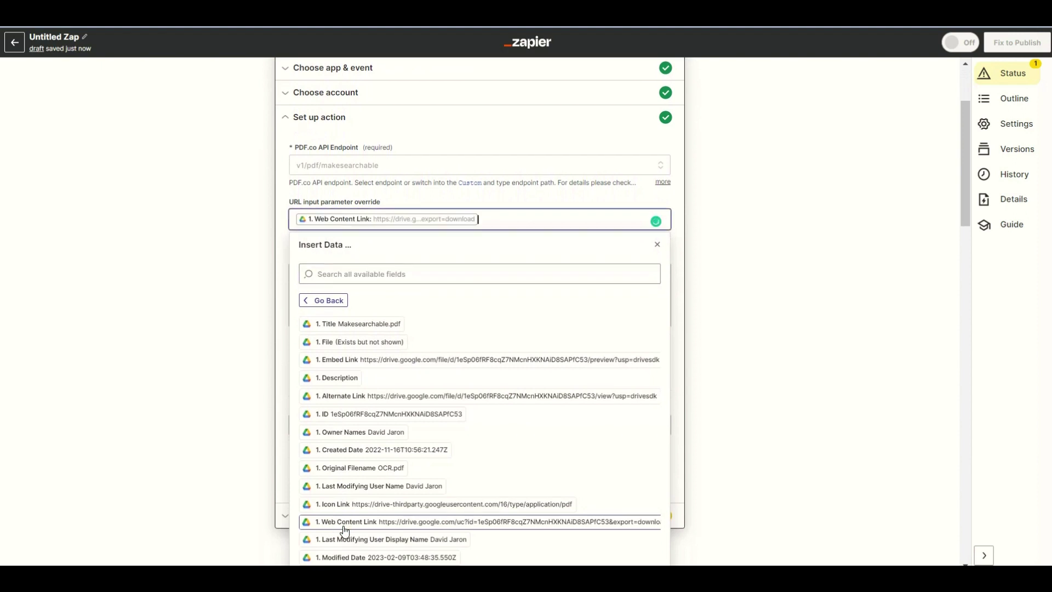
- Replace the Input JSON with lang "eng", name "result.pdf", async "true", encrypt false, and empty pages, password and profiles
{"action": "left_click", "coordinate": [317, 326]}
{"action": "left_click", "coordinate": [357, 357]}
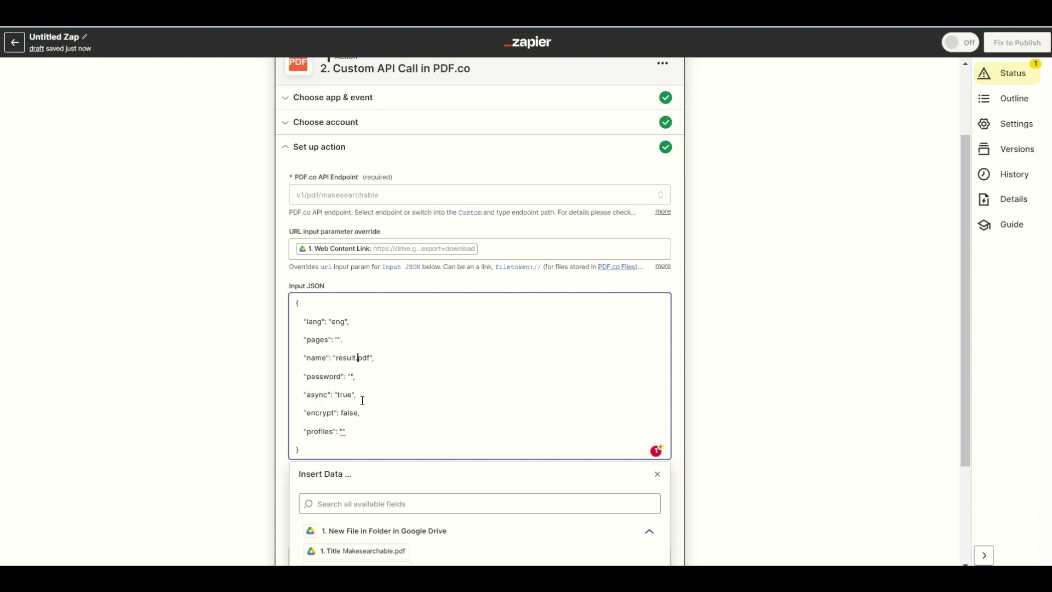
{"action": "left_click_drag", "start_coordinate": [965, 343], "coordinate": [974, 464]}
{"action": "left_click", "coordinate": [867, 420]}
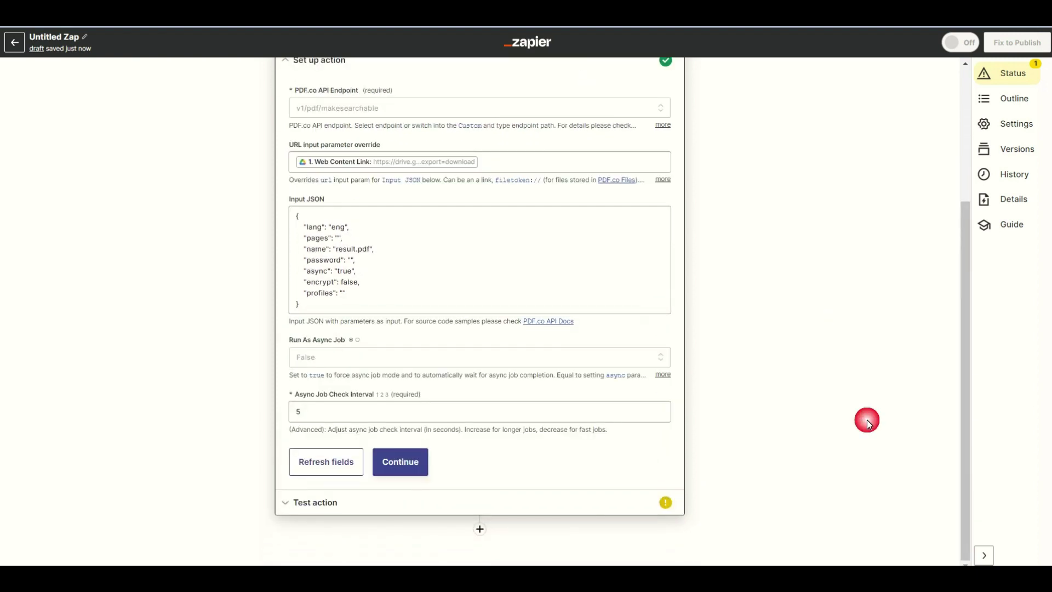
- Test the PDF.co Custom API Call action and add a third action step below it
{"action": "left_click", "coordinate": [406, 466]}
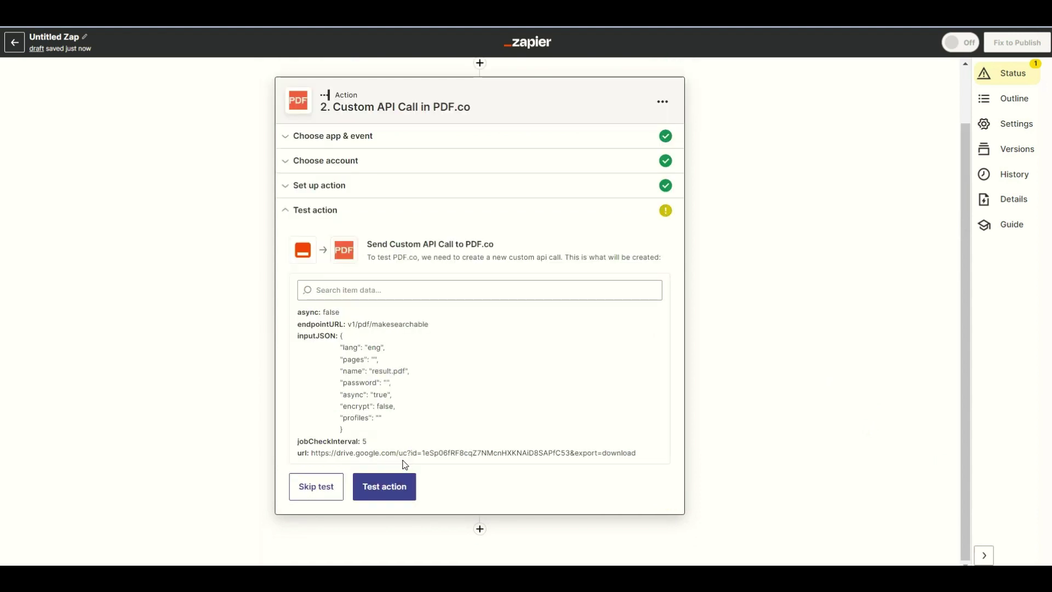
{"action": "left_click", "coordinate": [393, 485]}
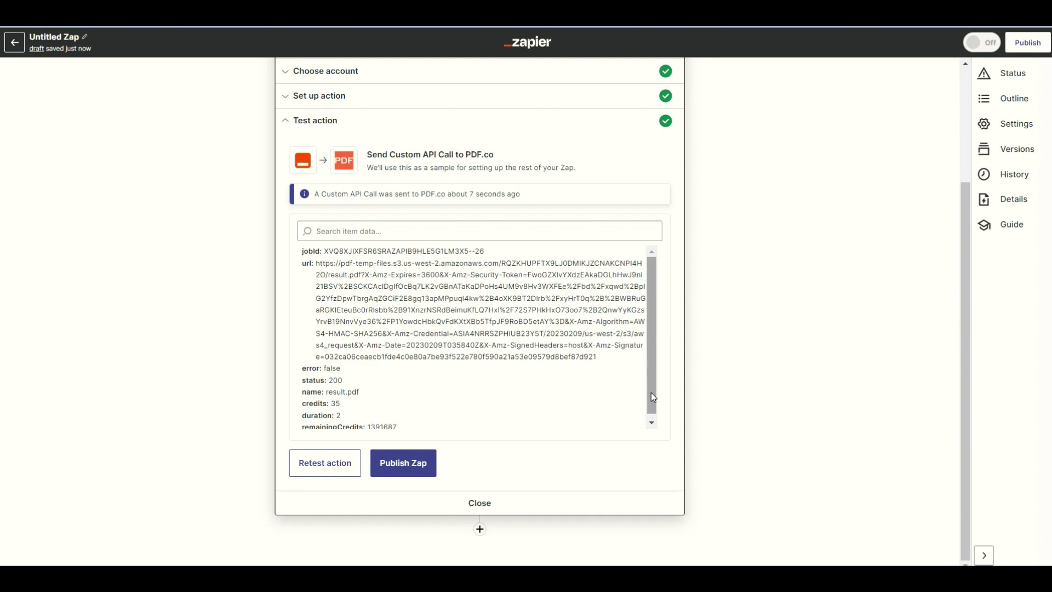
{"action": "left_click", "coordinate": [480, 529]}
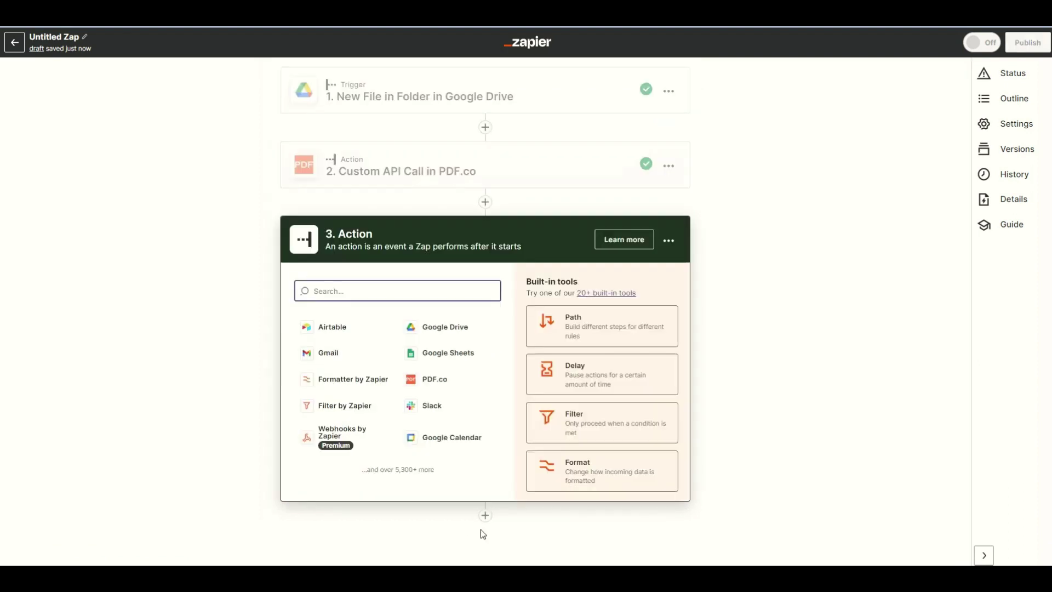
- Set the third action to Delay by Zapier with the Delay For event and continue to its setup
{"action": "left_click", "coordinate": [590, 374]}
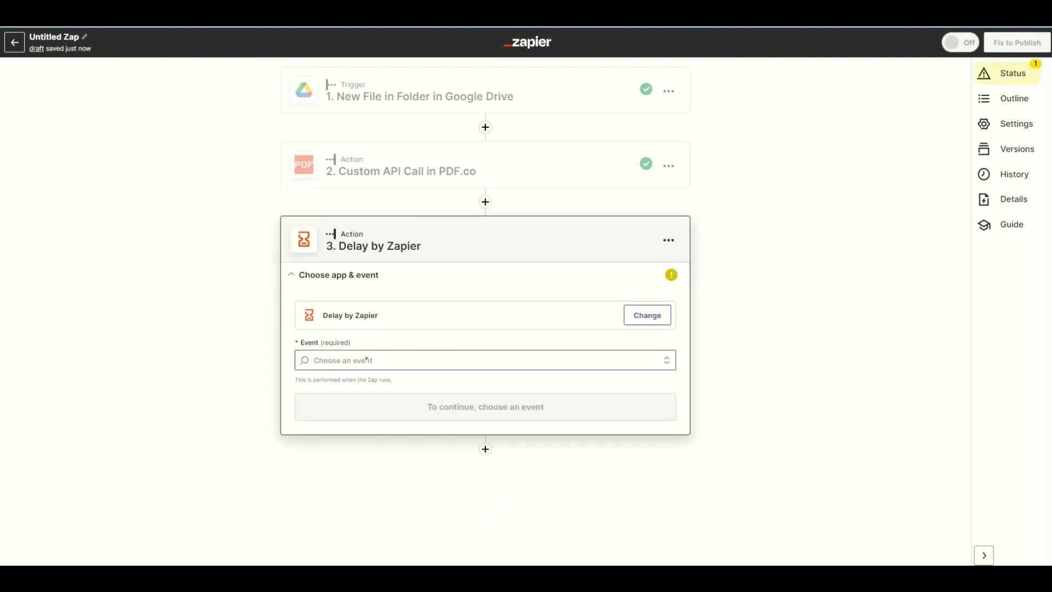
{"action": "left_click", "coordinate": [364, 361]}
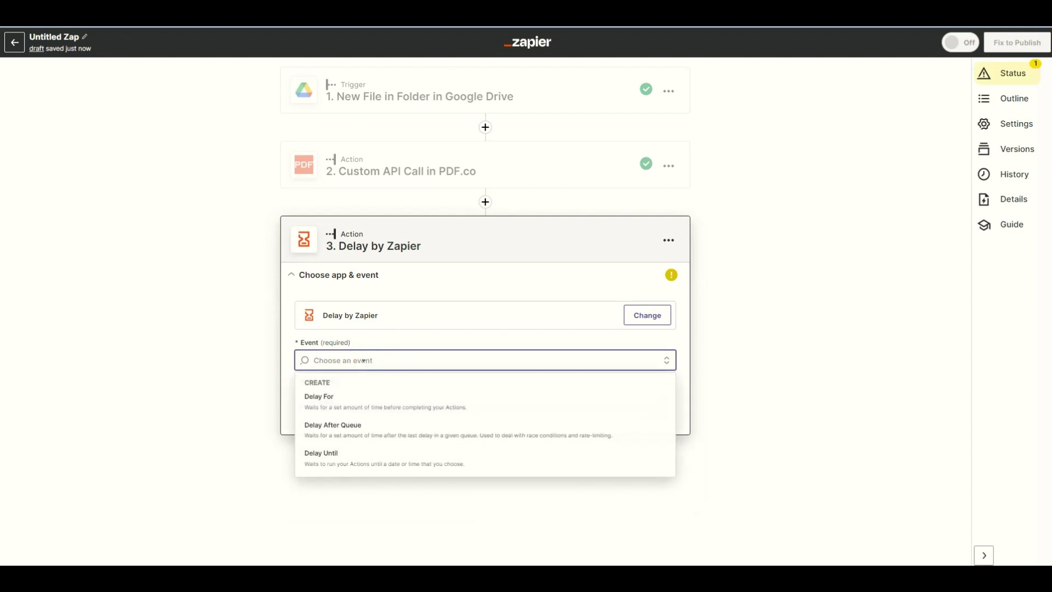
{"action": "left_click", "coordinate": [329, 396]}
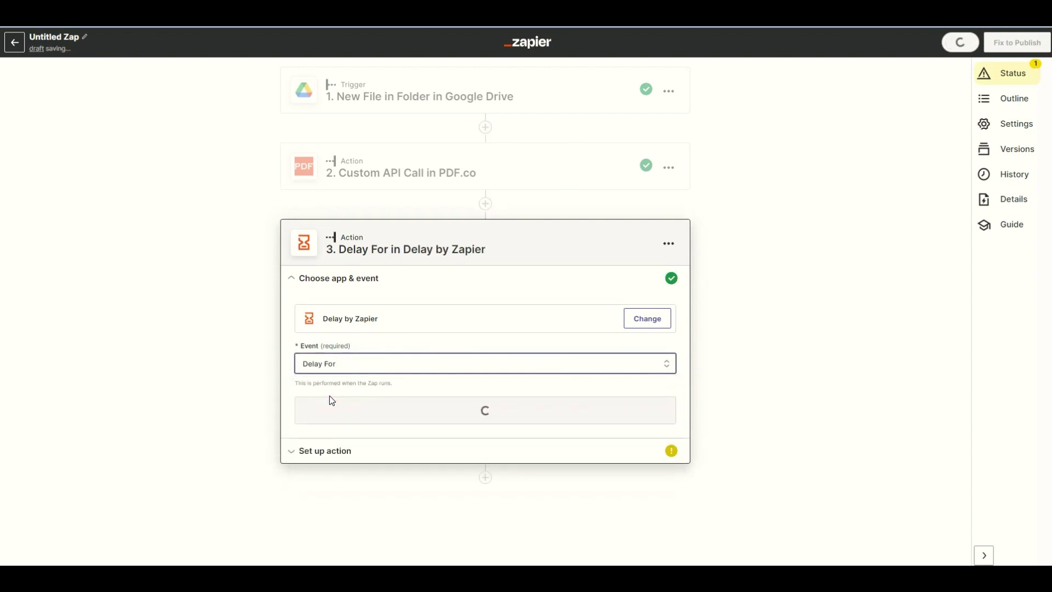
{"action": "left_click", "coordinate": [478, 408]}
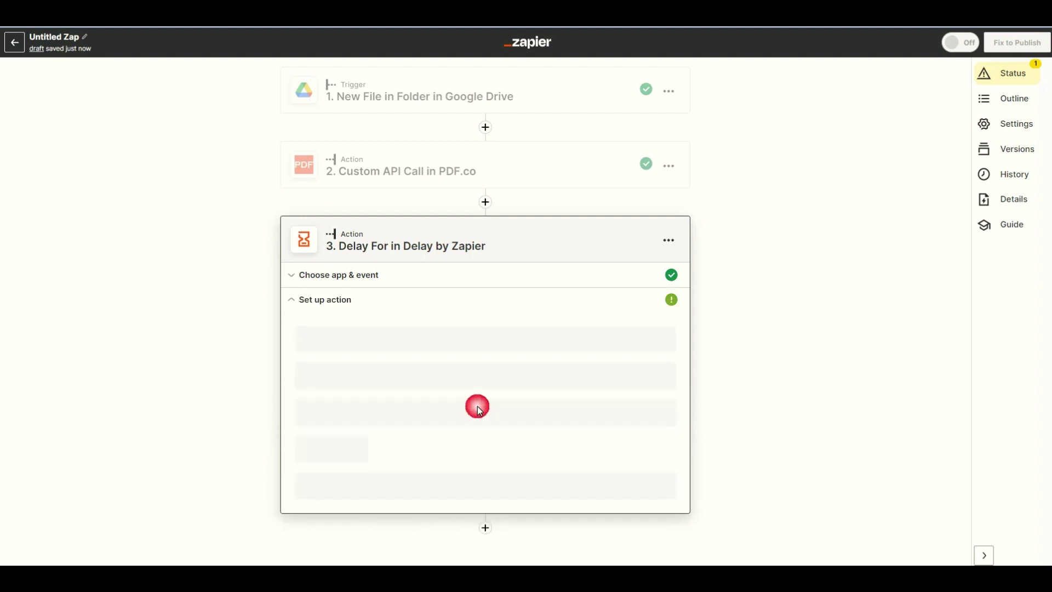
- Set the delay to a value of 1 with the unit minutes, and test the delay action
{"action": "left_click", "coordinate": [336, 351]}
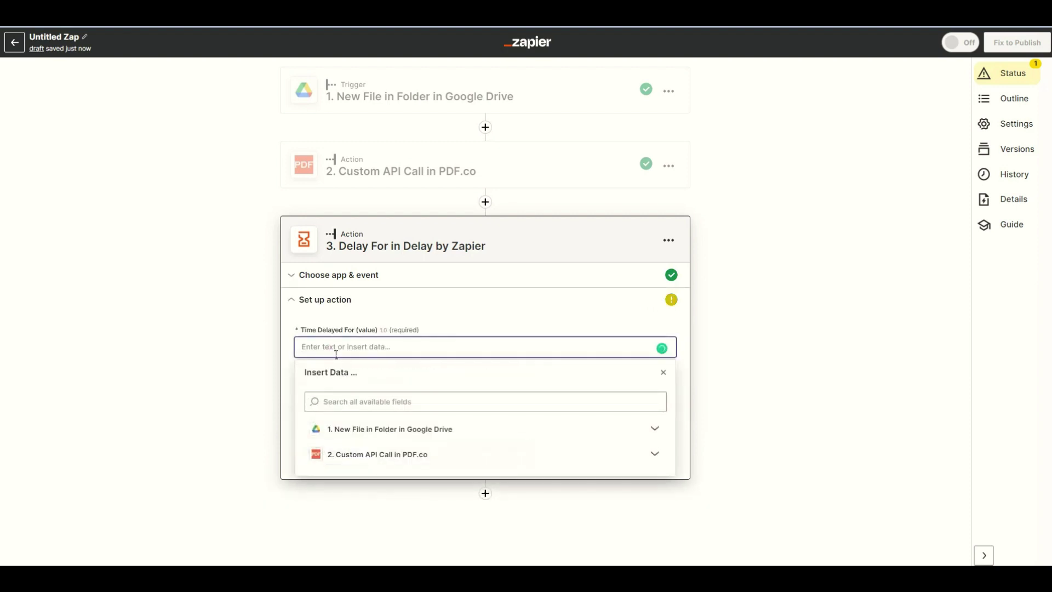
{"action": "type", "text": "1"}
{"action": "left_click", "coordinate": [664, 373]}
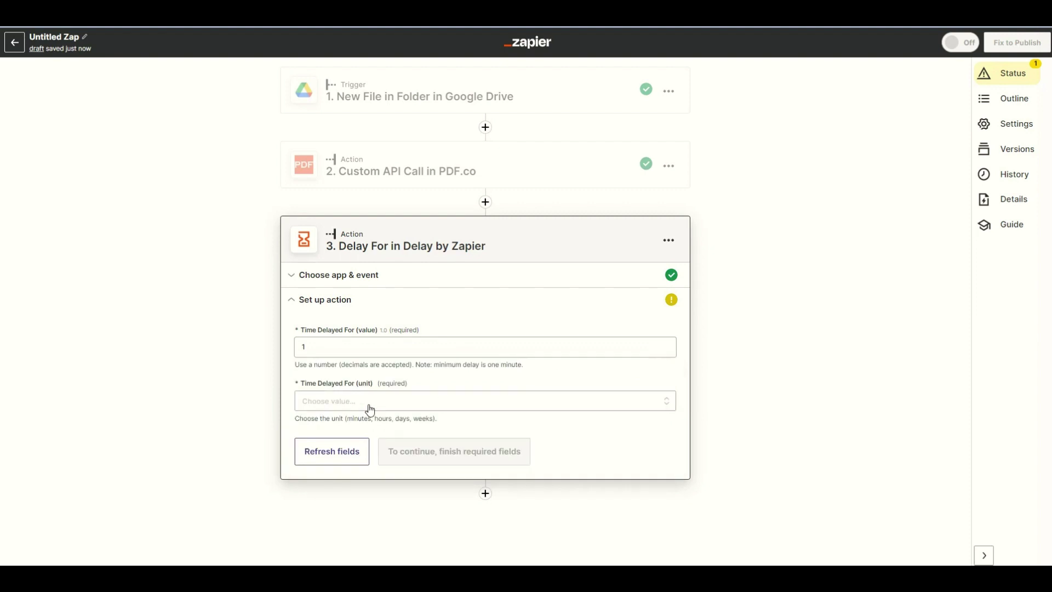
{"action": "left_click", "coordinate": [352, 410]}
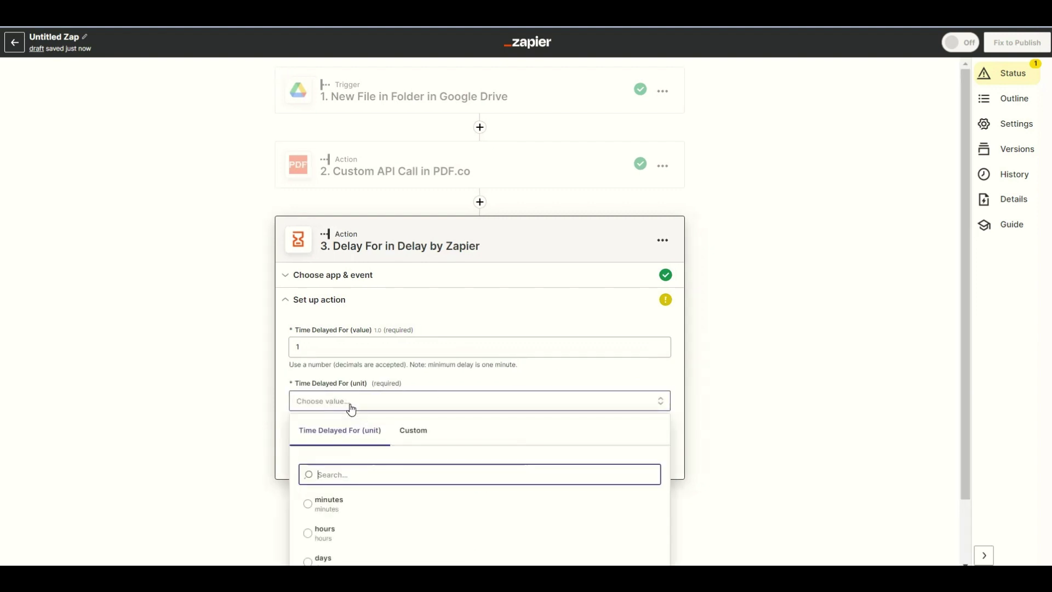
{"action": "left_click", "coordinate": [313, 512]}
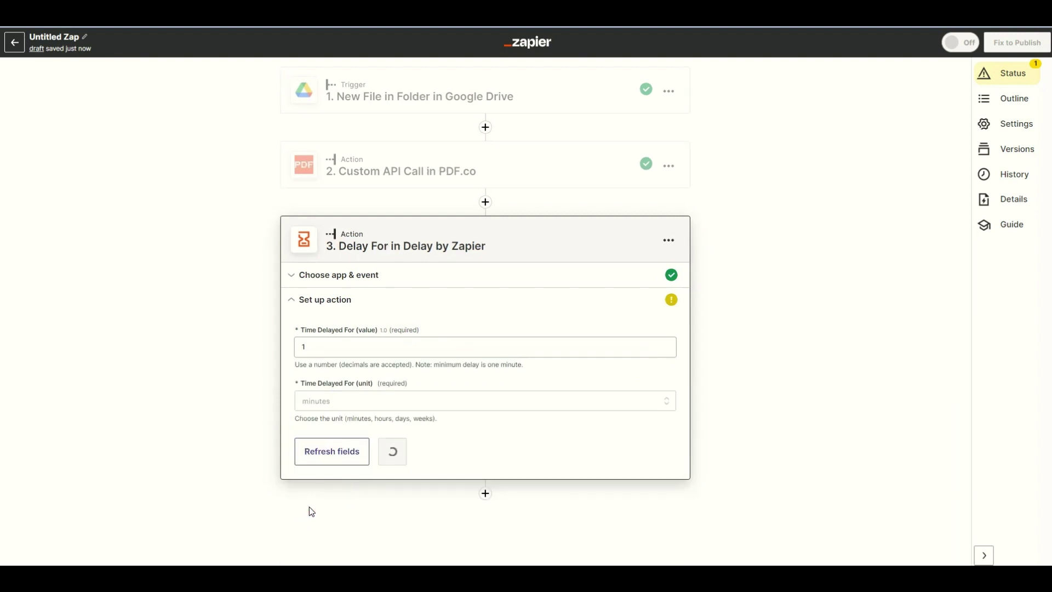
{"action": "left_click", "coordinate": [408, 453]}
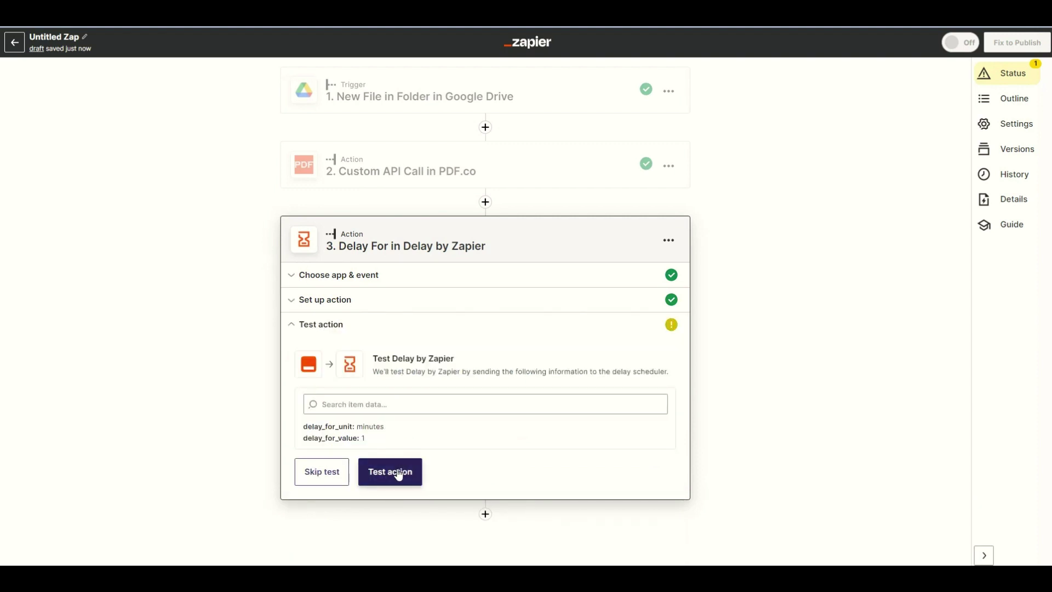
{"action": "left_click", "coordinate": [399, 475]}
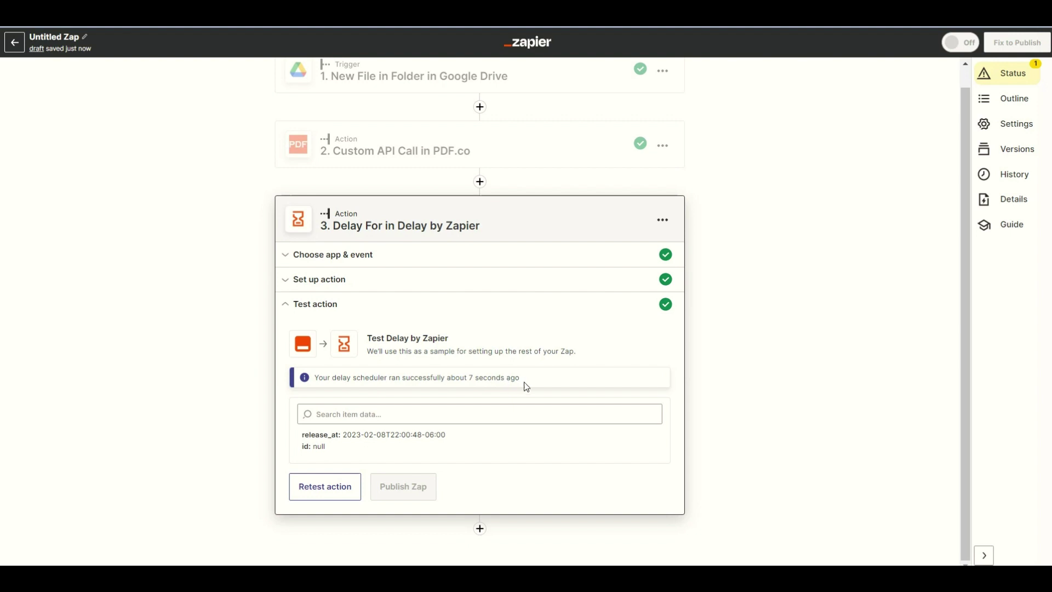
- Add a fourth action step using PDF.co with the Custom API Call event and continue to its setup
{"action": "left_click", "coordinate": [480, 528]}
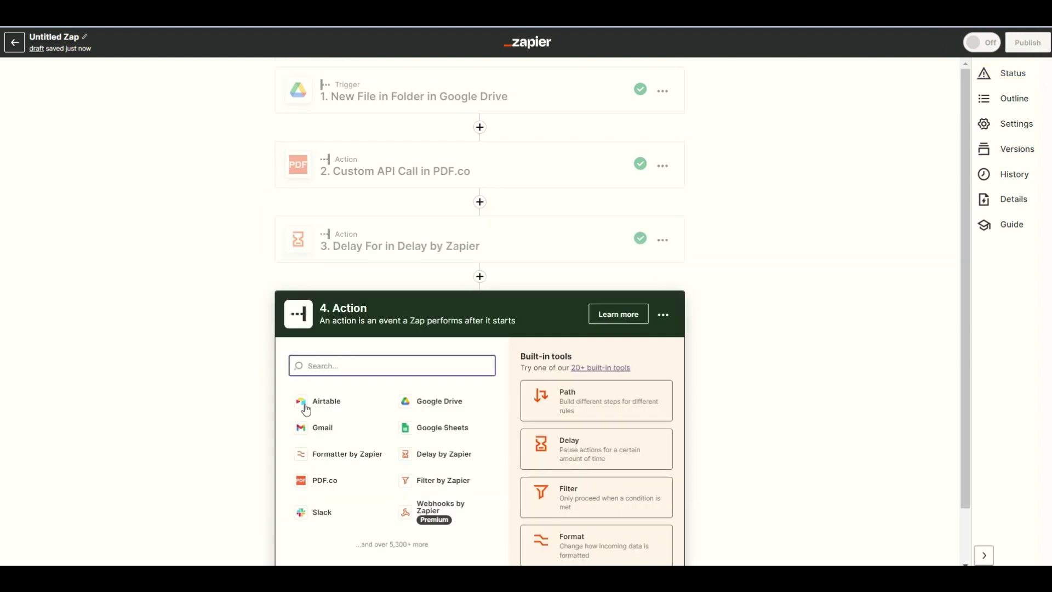
{"action": "left_click", "coordinate": [321, 481]}
{"action": "left_click", "coordinate": [322, 434]}
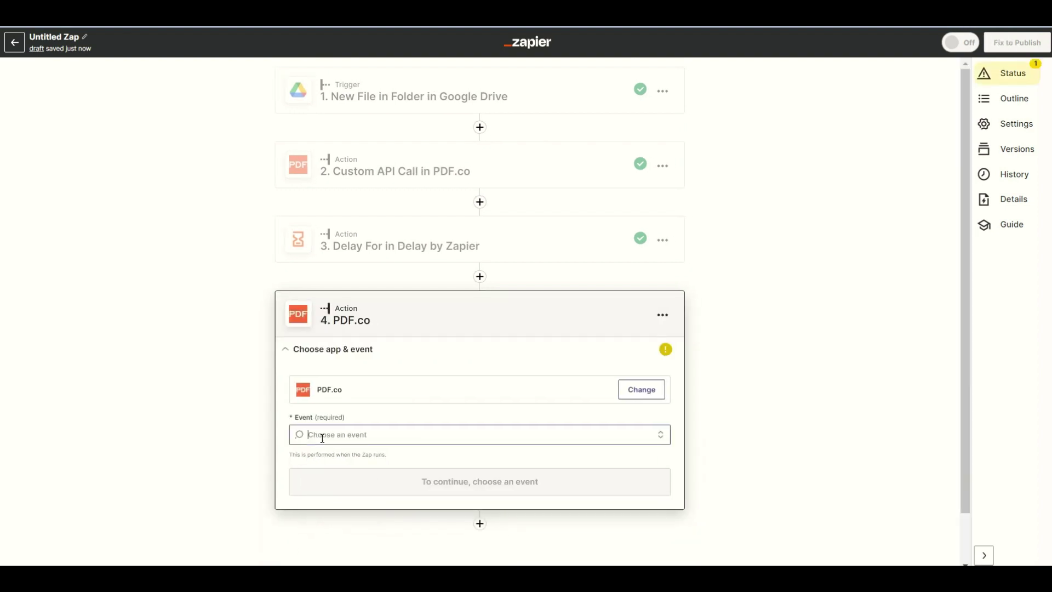
{"action": "type", "text": "custom"}
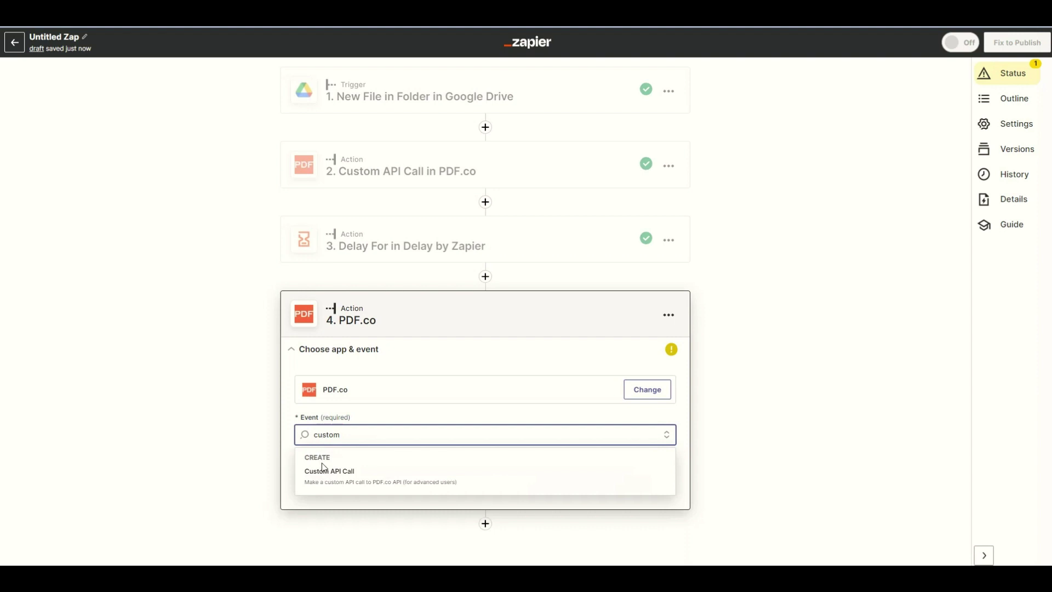
{"action": "left_click", "coordinate": [329, 474]}
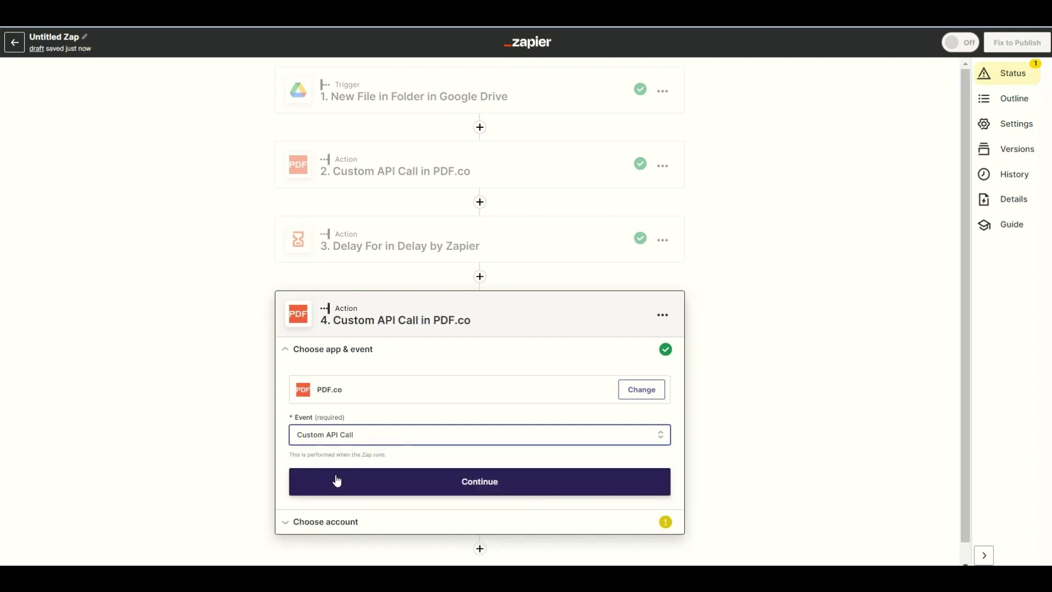
{"action": "left_click", "coordinate": [337, 481]}
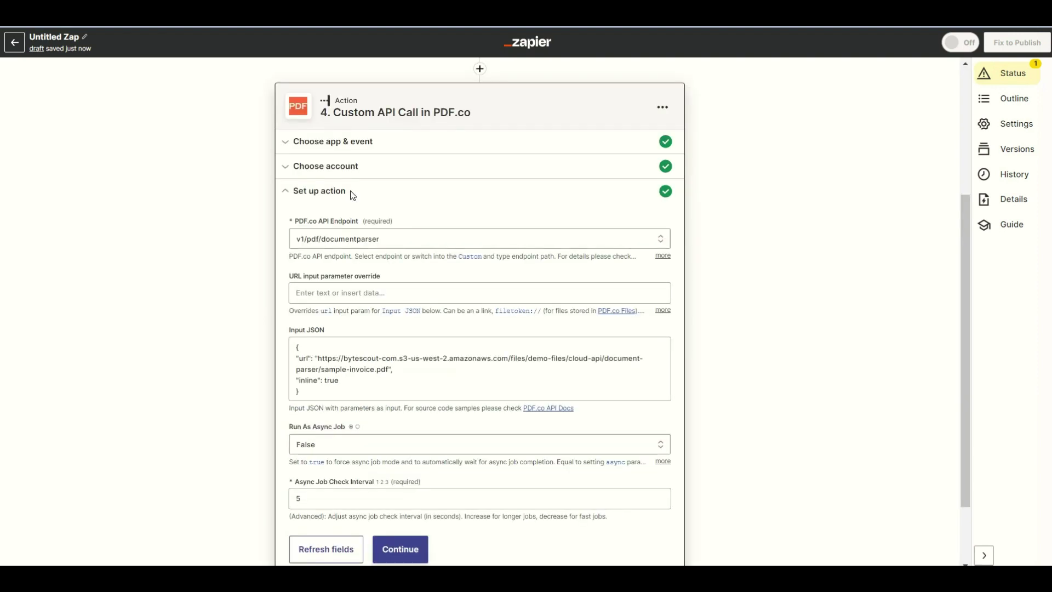
- Set the fourth step's PDF.co API endpoint to v1/job/check
{"action": "left_click", "coordinate": [388, 241]}
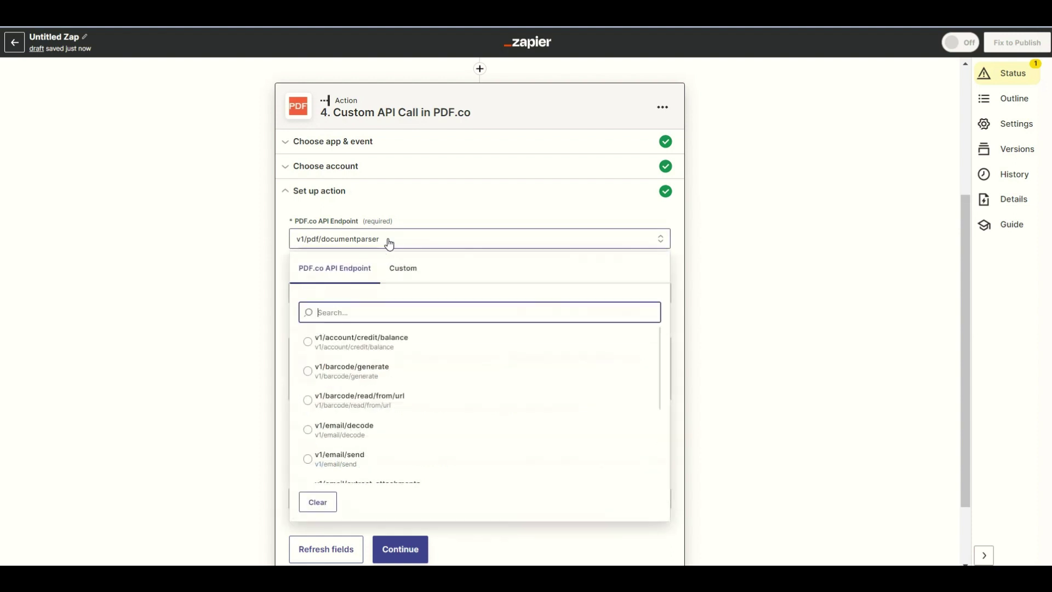
{"action": "type", "text": "job"}
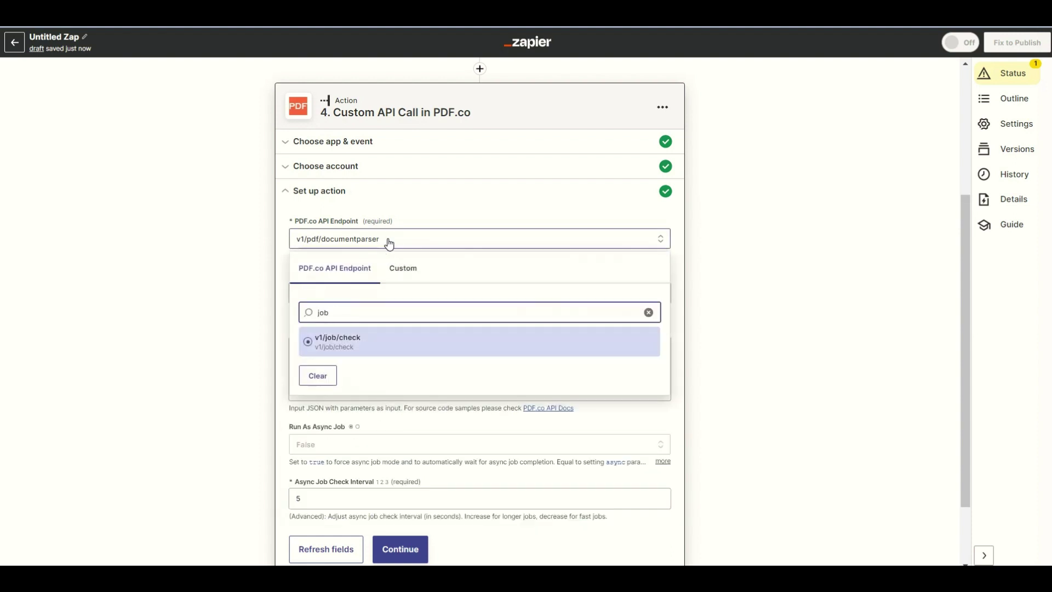
{"action": "left_click", "coordinate": [311, 343]}
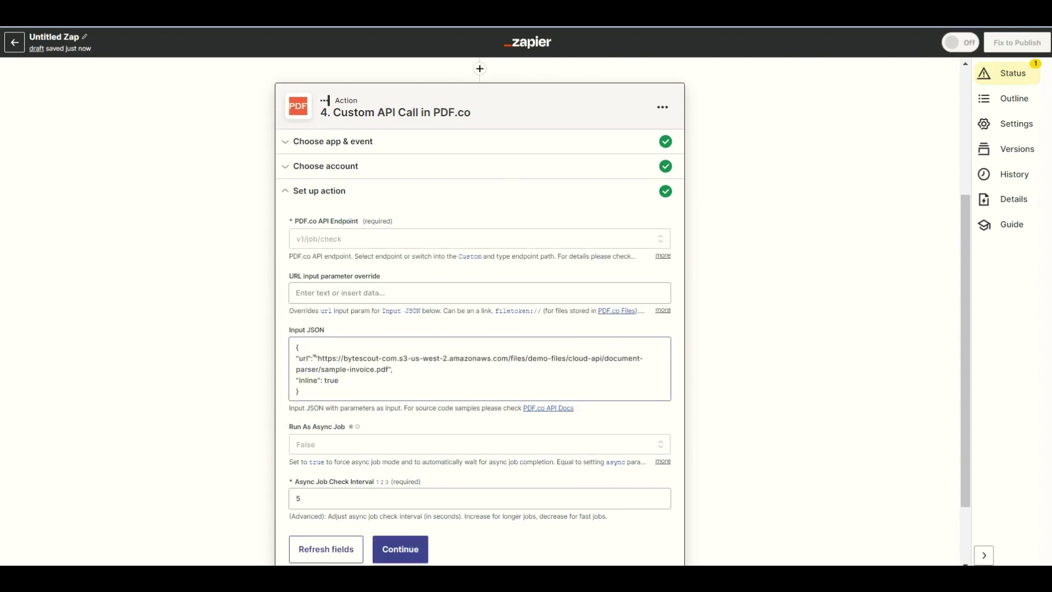
- Replace the Input JSON with a single "jobId" parameter mapped to the Job Id from the step 2 Custom API Call
{"action": "left_click", "coordinate": [314, 366]}
{"action": "key", "text": "ctrl+a"}
{"action": "type", "text": "{ \"jobId\": \"\" }"}
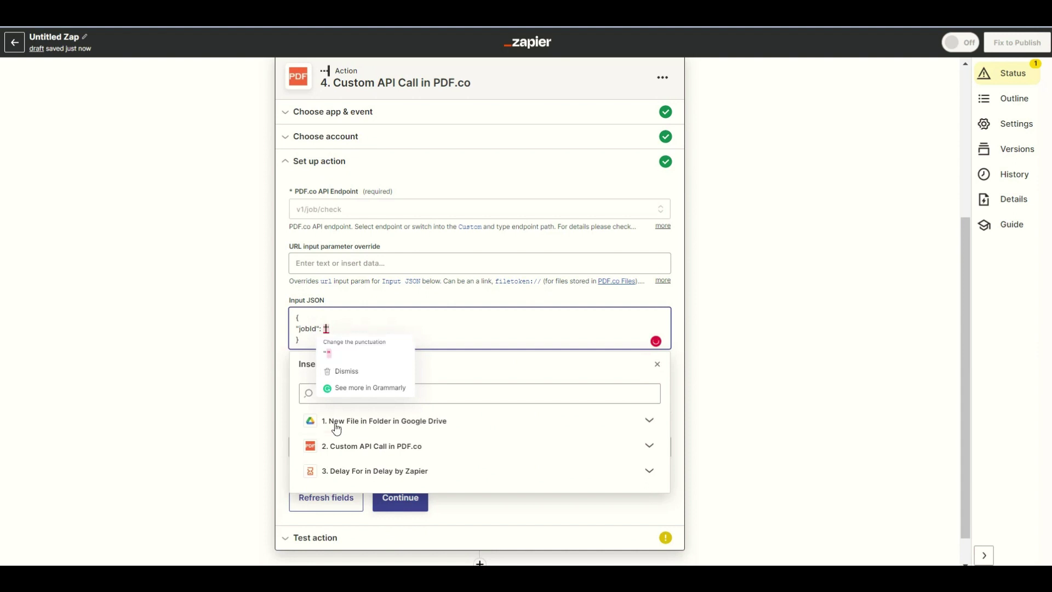
{"action": "left_click", "coordinate": [339, 445]}
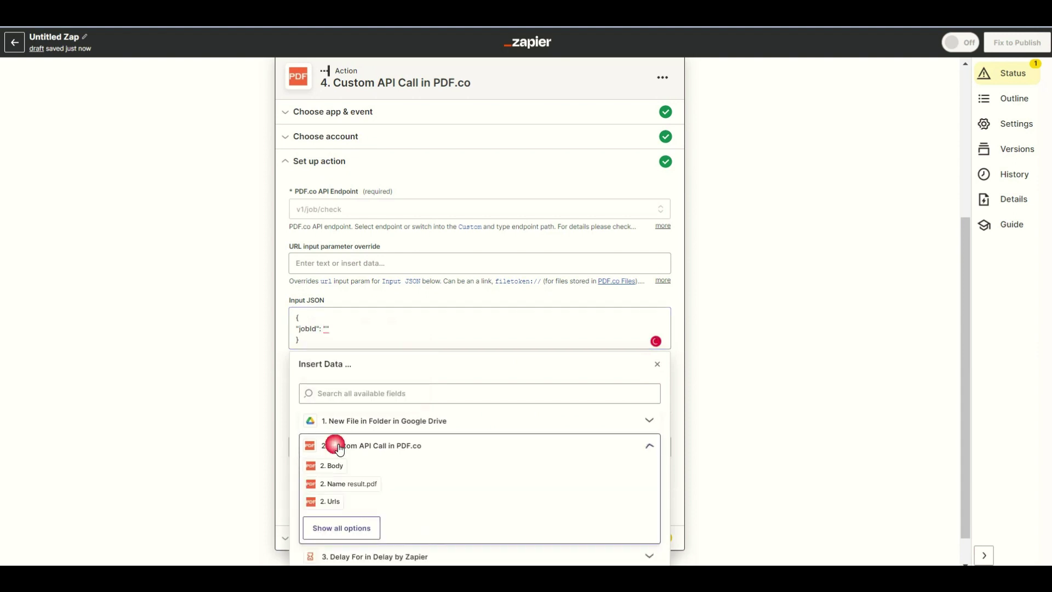
{"action": "left_click", "coordinate": [343, 525]}
{"action": "left_click", "coordinate": [345, 531]}
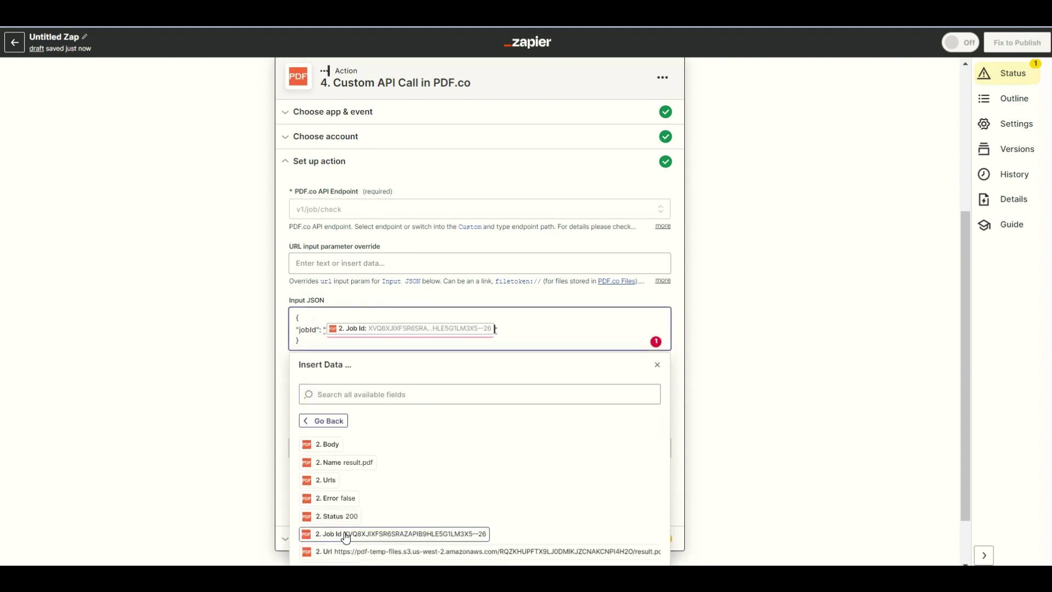
- Set Run As Async Job to True and test the fourth step's Custom API Call
{"action": "left_click", "coordinate": [317, 359]}
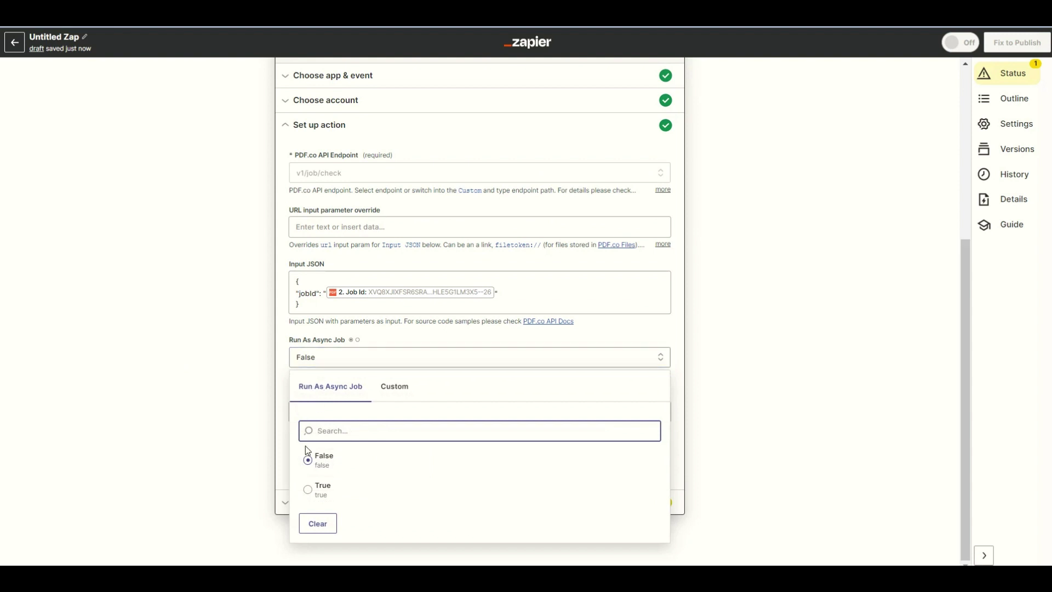
{"action": "left_click", "coordinate": [313, 493]}
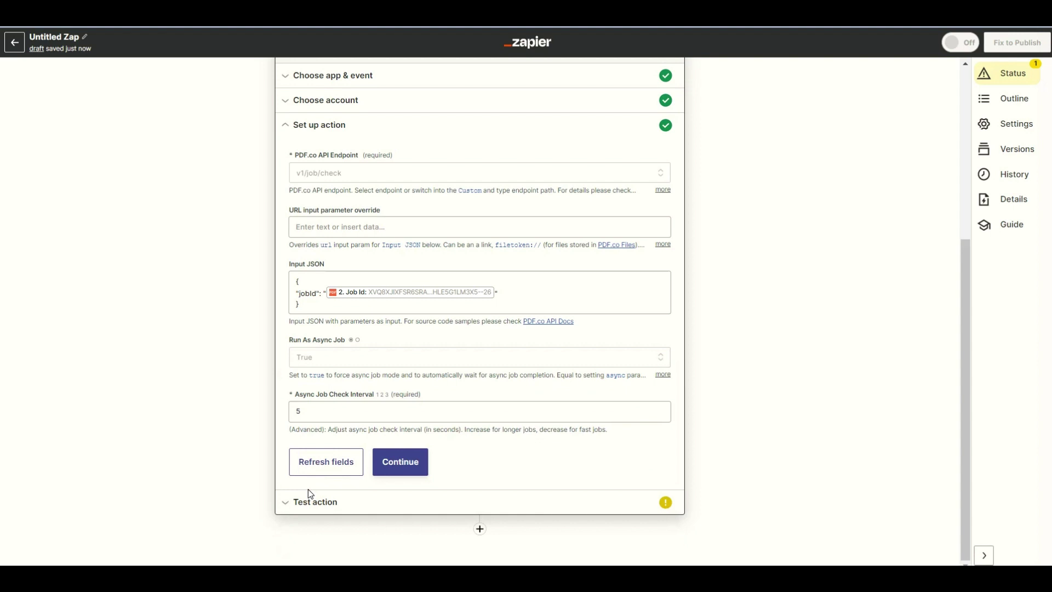
{"action": "left_click", "coordinate": [402, 469]}
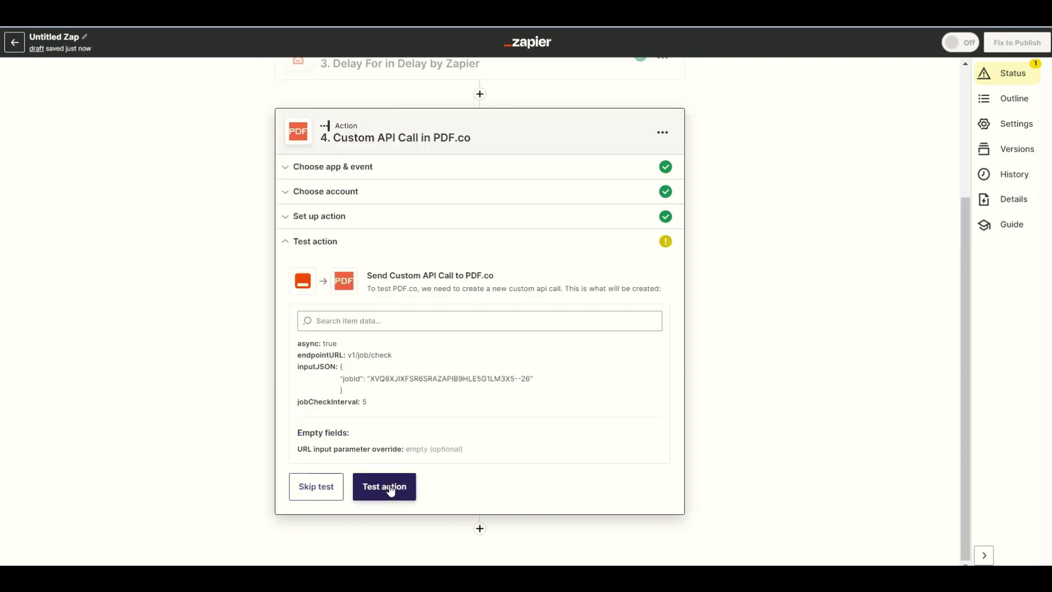
{"action": "left_click", "coordinate": [390, 491]}
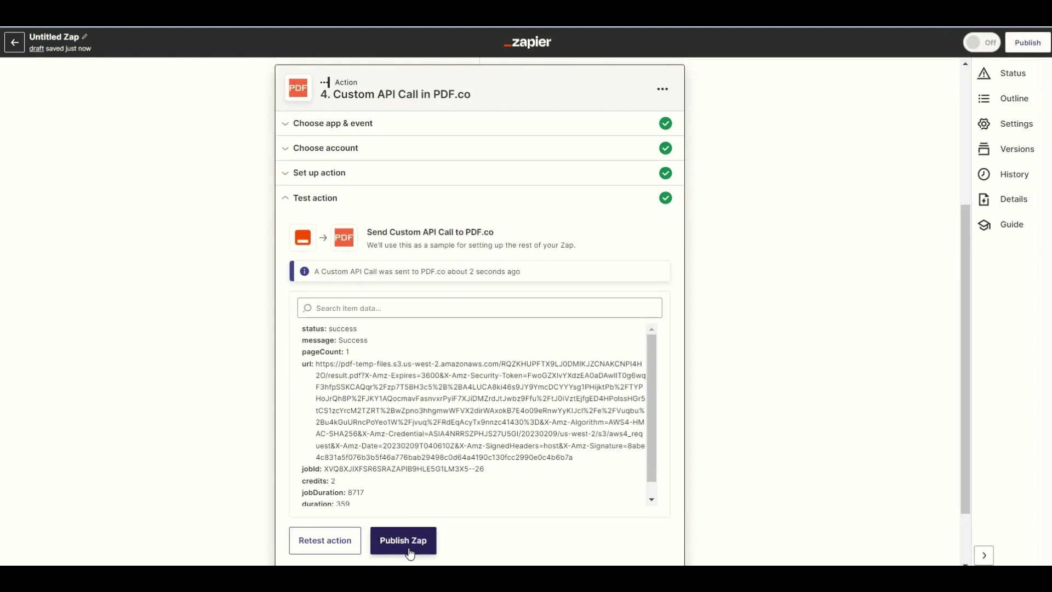
- Open the result.pdf URL from the test output in the browser and select its text lines to check searchability
{"action": "triple_click", "coordinate": [432, 408]}
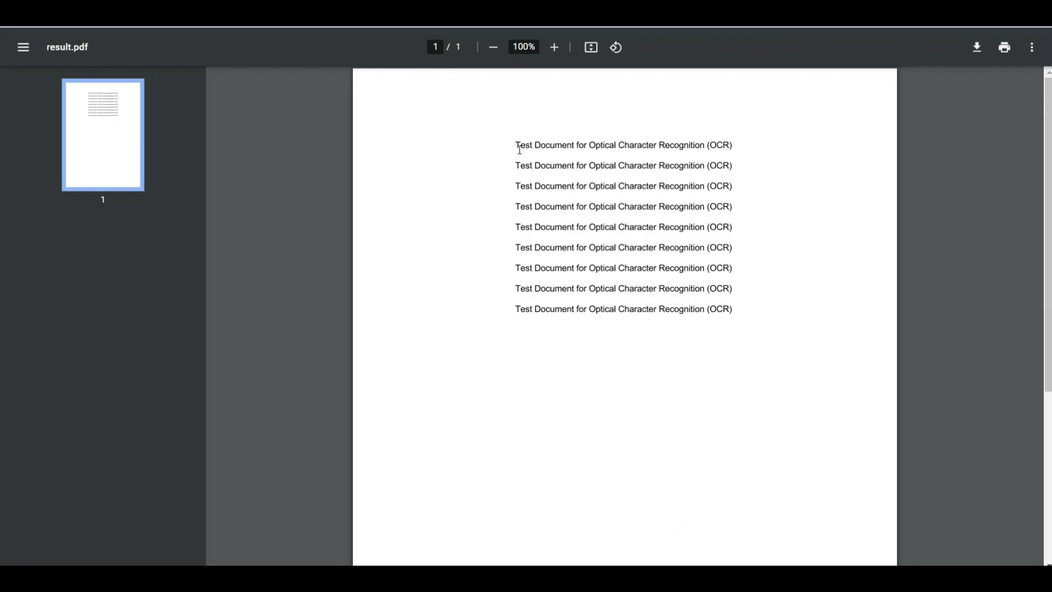
{"action": "left_click_drag", "start_coordinate": [517, 145], "coordinate": [738, 323]}
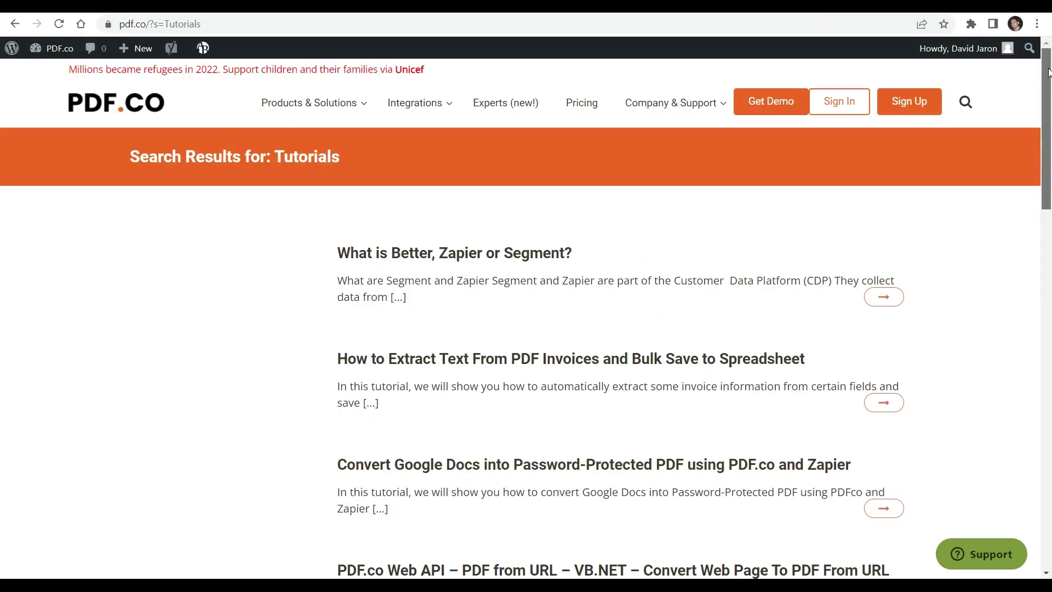
{"action": "left_click_drag", "start_coordinate": [1048, 73], "coordinate": [1050, 220]}
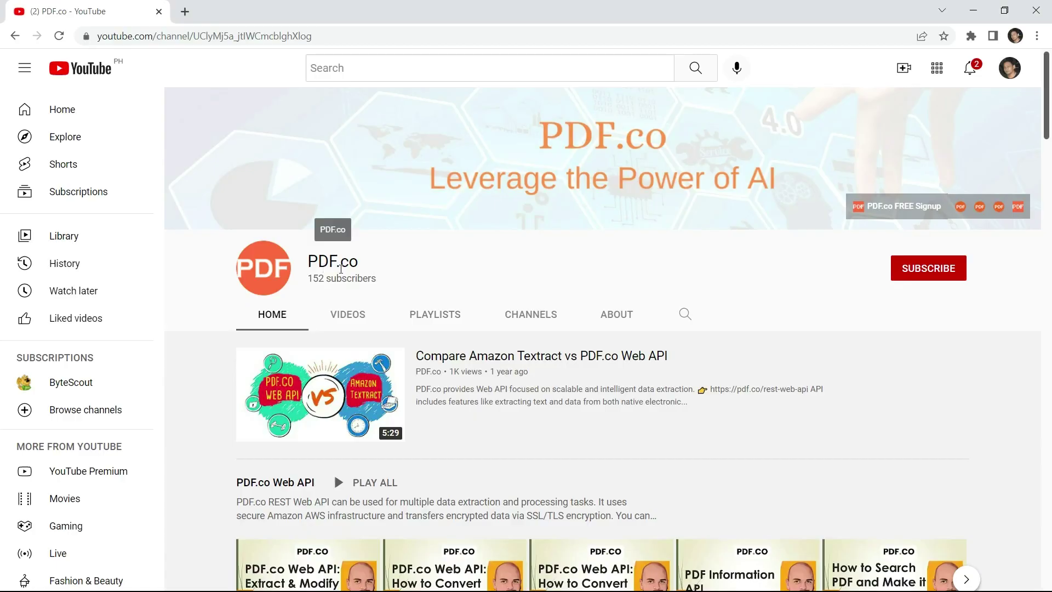
{"action": "scroll", "coordinate": [1050, 231], "scroll_direction": "down", "scroll_amount": 10}
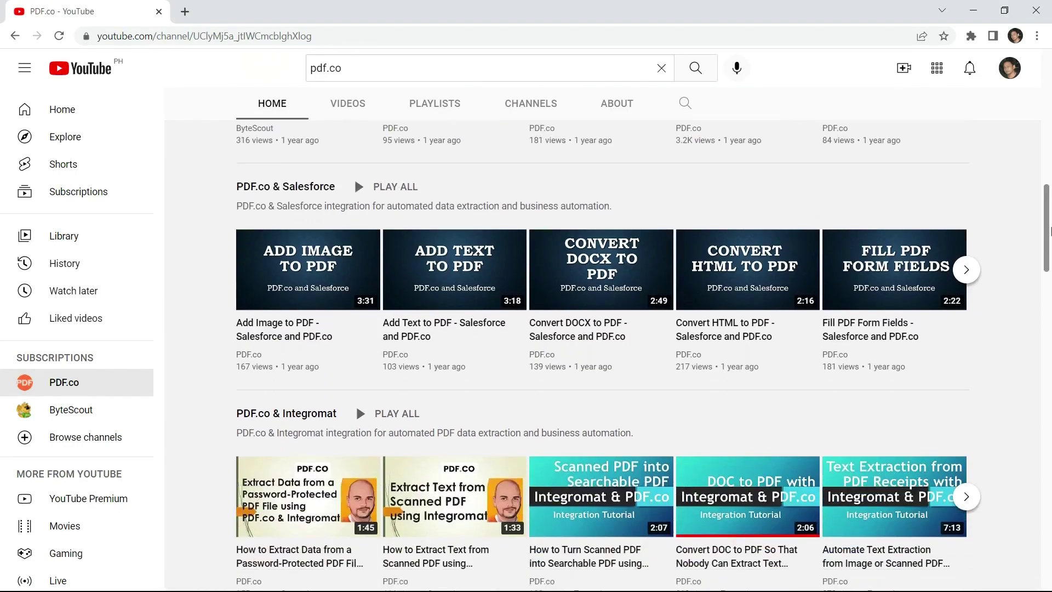
{"action": "left_click_drag", "start_coordinate": [1050, 230], "coordinate": [1050, 300]}
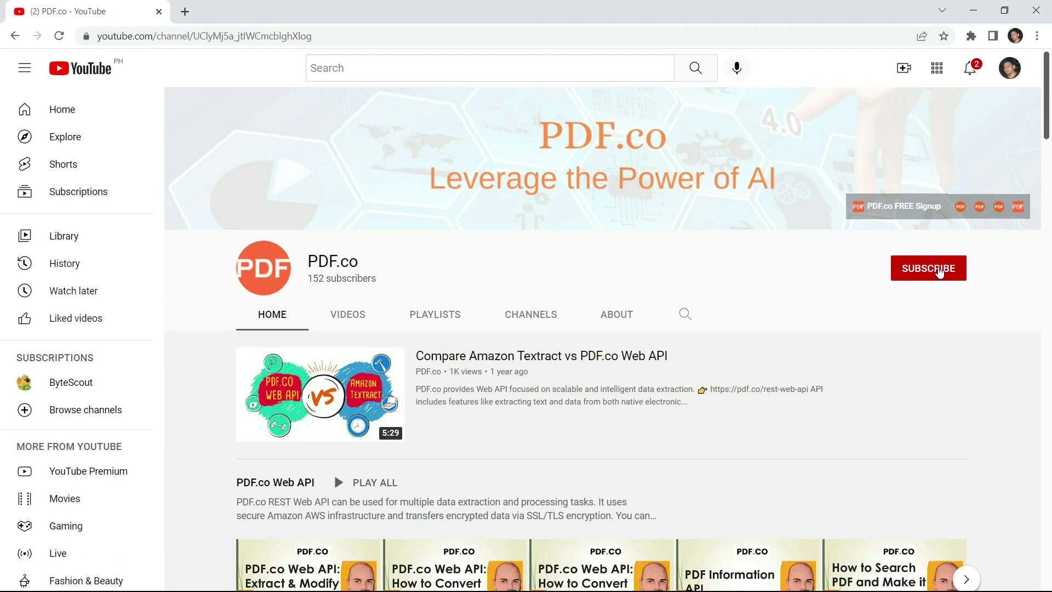
- Subscribe to the PDF.co channel on YouTube and turn on its notifications
{"action": "left_click", "coordinate": [939, 272]}
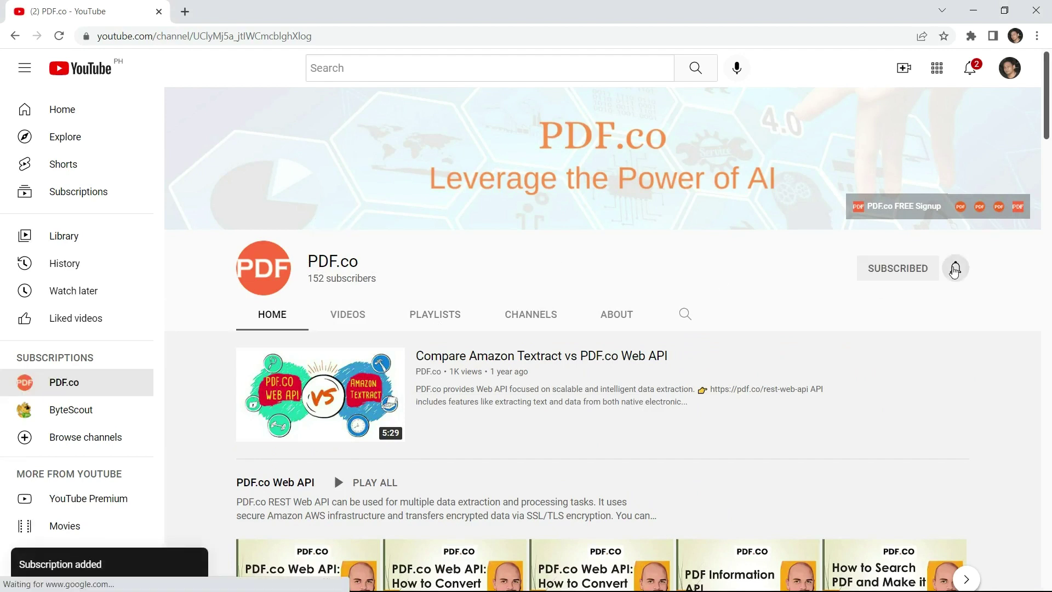
{"action": "left_click", "coordinate": [954, 271]}
{"action": "left_click", "coordinate": [902, 301]}
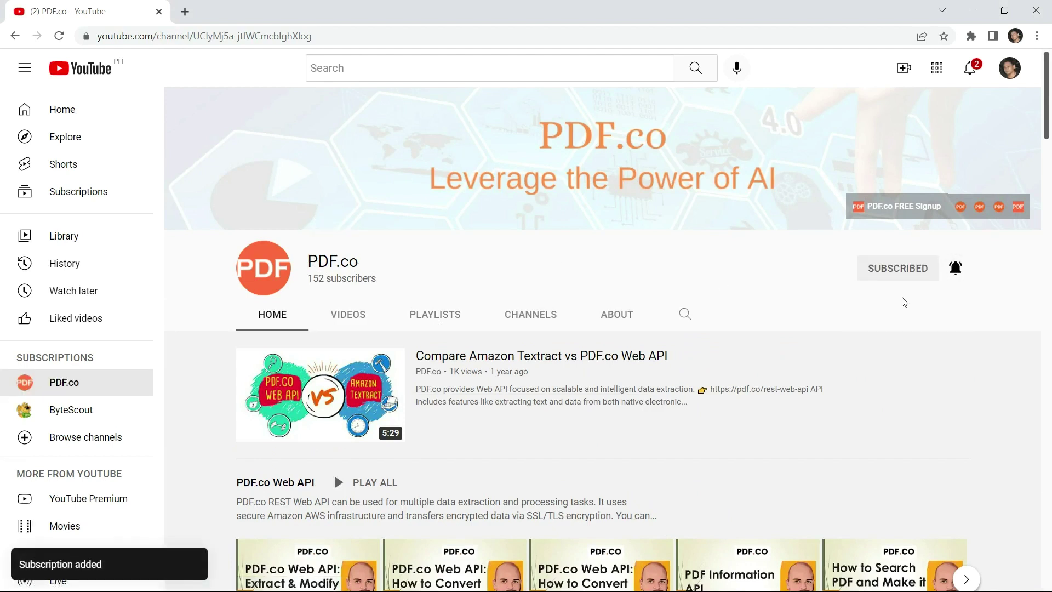